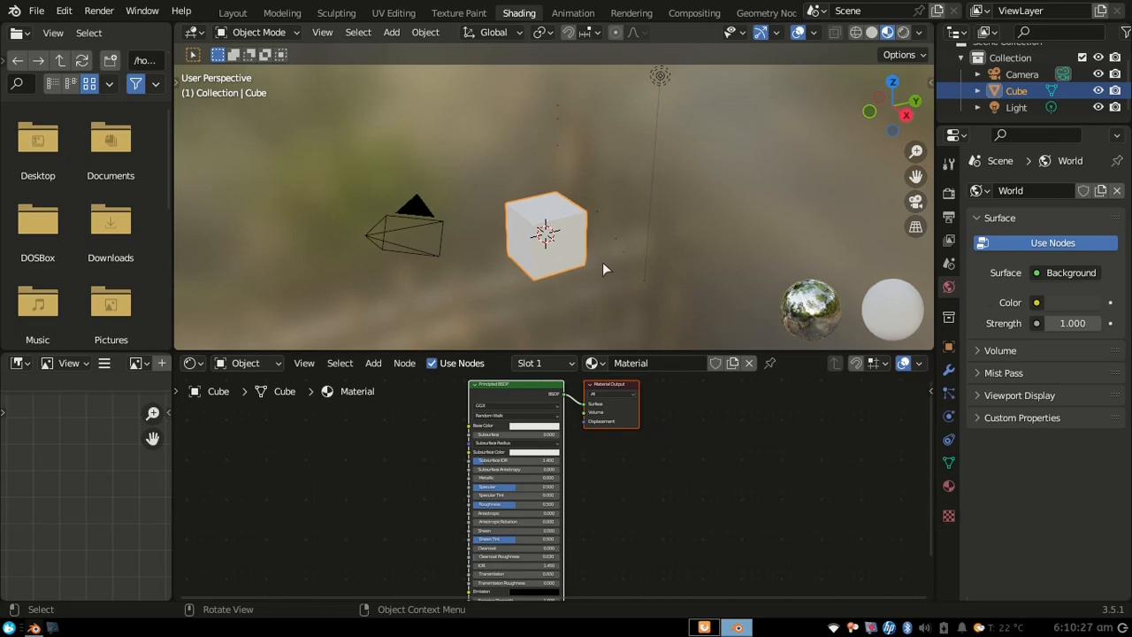
{"action": "scroll", "coordinate": [595, 259], "scroll_direction": "up", "scroll_amount": 1}
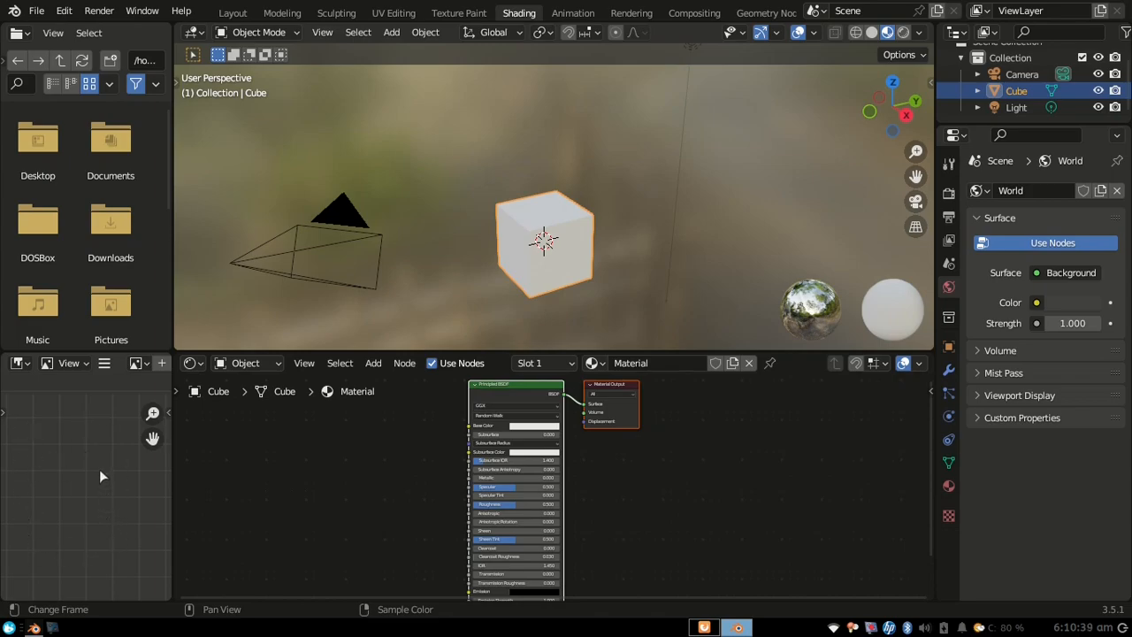
{"action": "left_click_drag", "start_coordinate": [160, 146], "coordinate": [164, 121]}
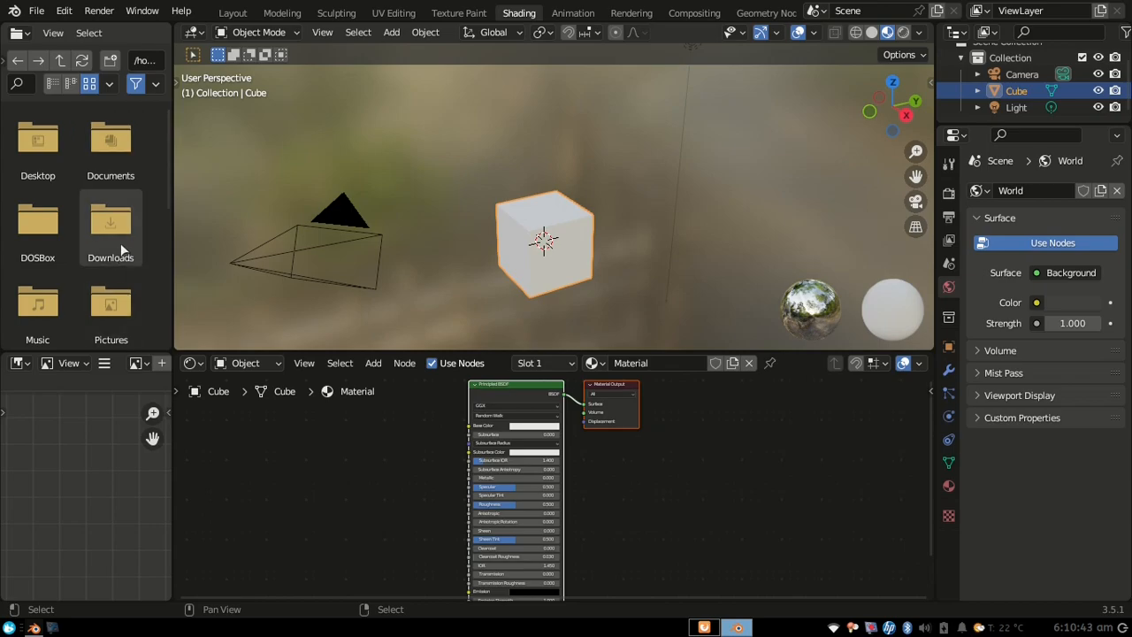
{"action": "left_click", "coordinate": [111, 146]}
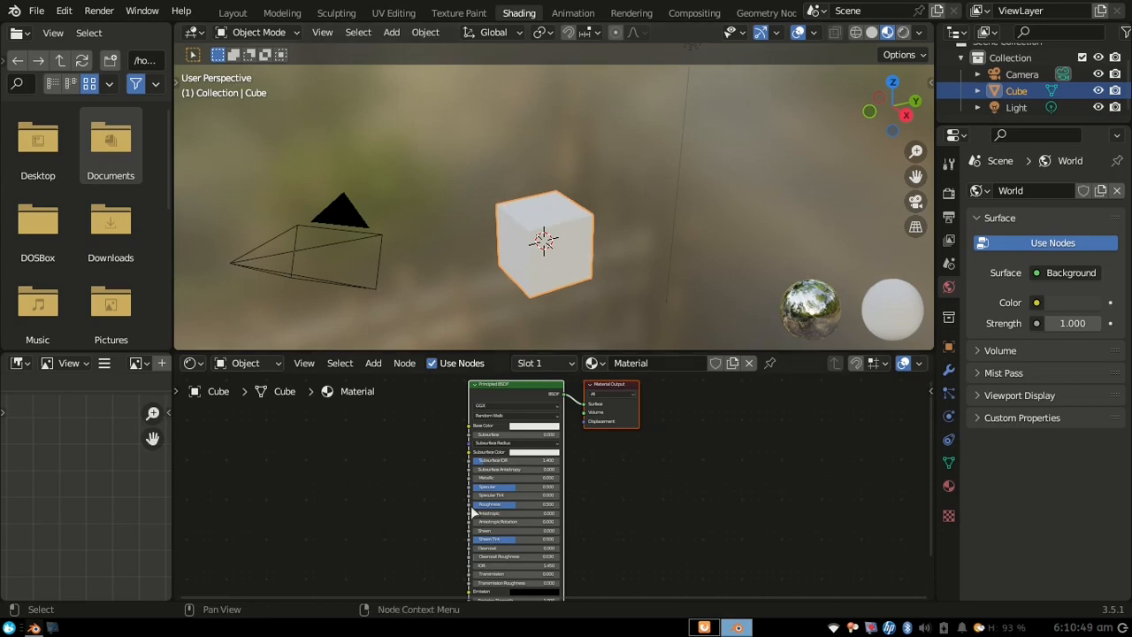
- Set the Base Color of the cube's Principled BSDF node to a saturated blue
{"action": "scroll", "coordinate": [530, 462], "scroll_direction": "up", "scroll_amount": 3}
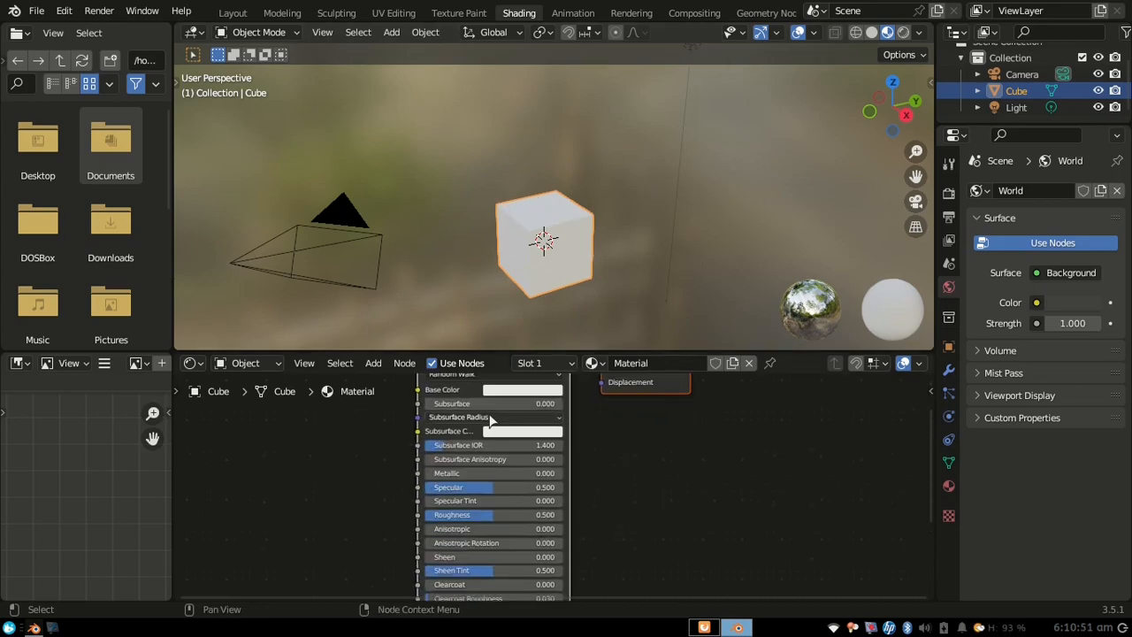
{"action": "middle_click_drag", "start_coordinate": [486, 410], "coordinate": [484, 524]}
{"action": "scroll", "coordinate": [488, 460], "scroll_direction": "up", "scroll_amount": 3}
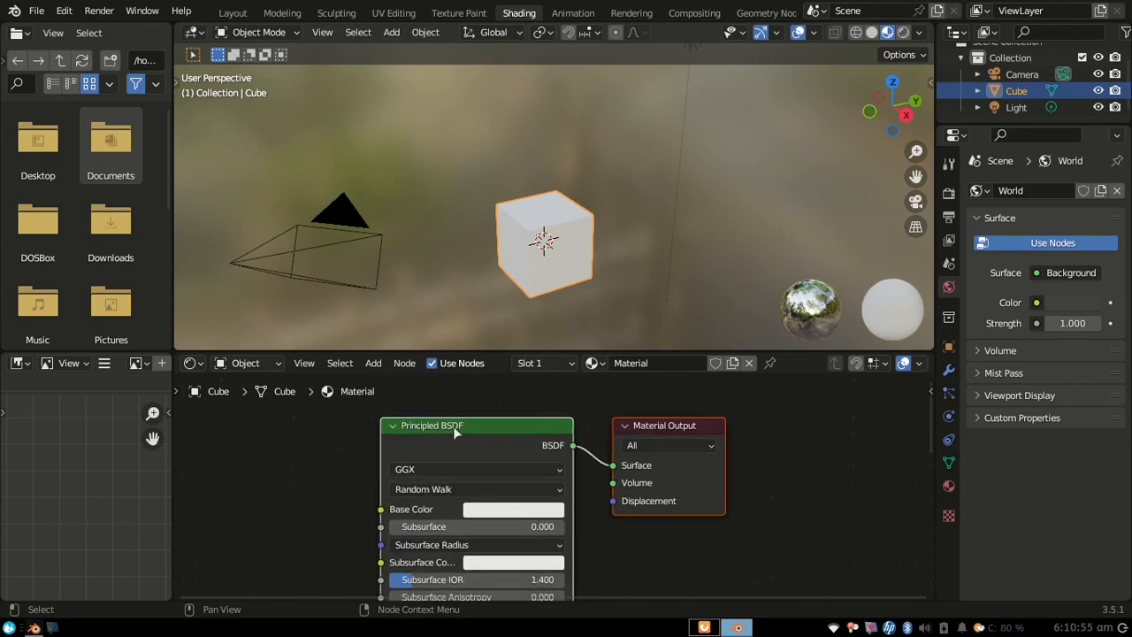
{"action": "scroll", "coordinate": [401, 444], "scroll_direction": "up", "scroll_amount": 1}
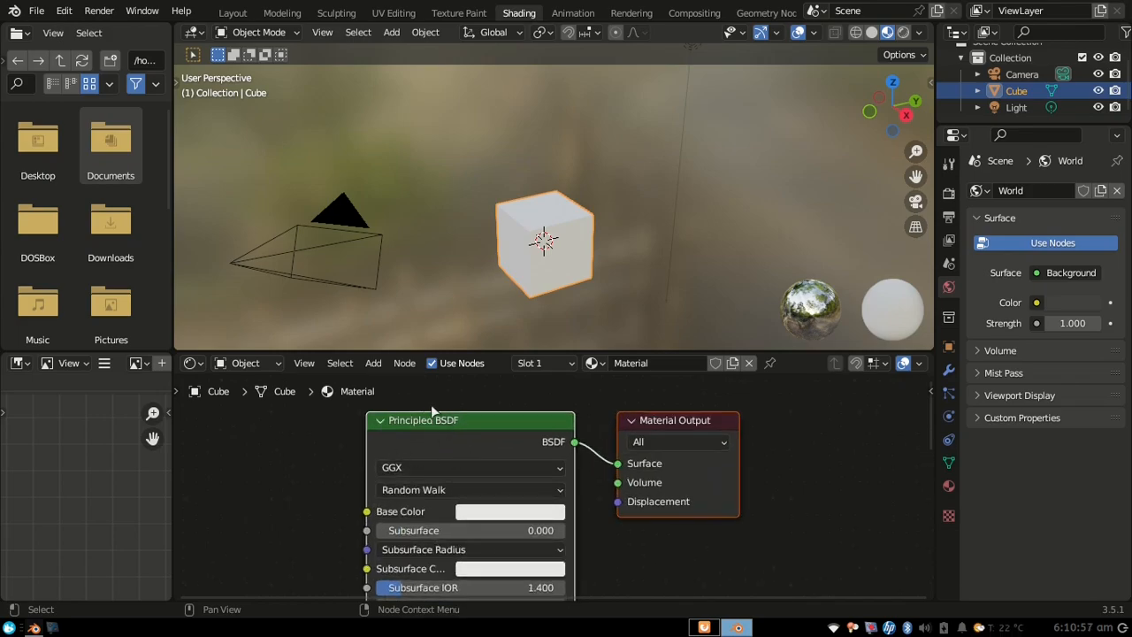
{"action": "middle_click_drag", "start_coordinate": [464, 441], "coordinate": [507, 417]}
{"action": "scroll", "coordinate": [510, 425], "scroll_direction": "down", "scroll_amount": 2}
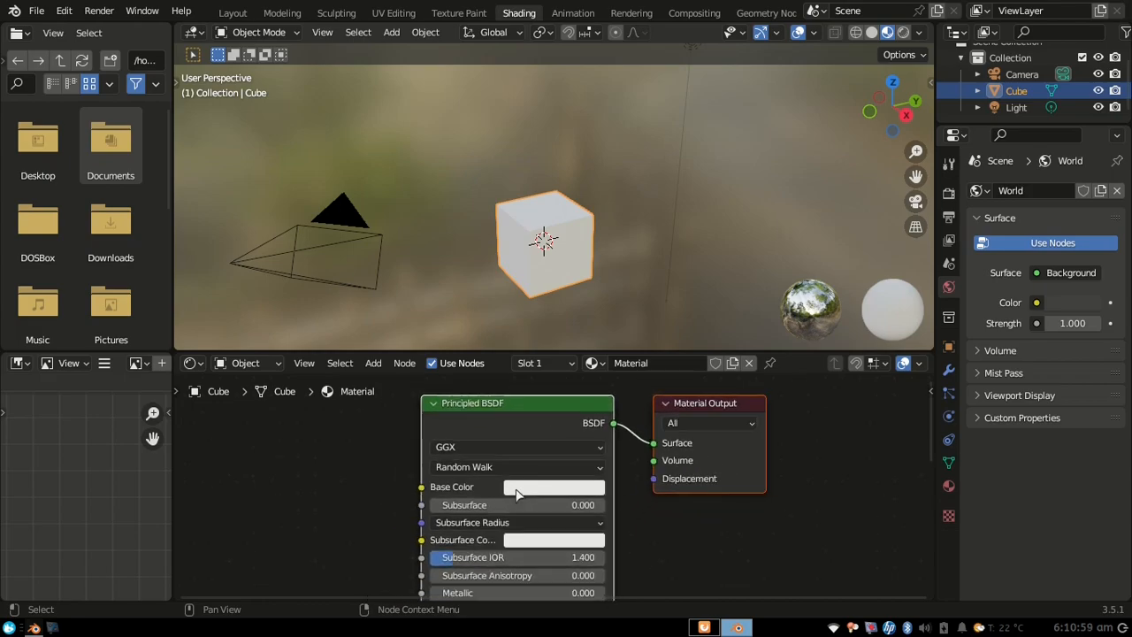
{"action": "scroll", "coordinate": [516, 490], "scroll_direction": "up", "scroll_amount": 1}
{"action": "middle_click_drag", "start_coordinate": [546, 530], "coordinate": [539, 463]}
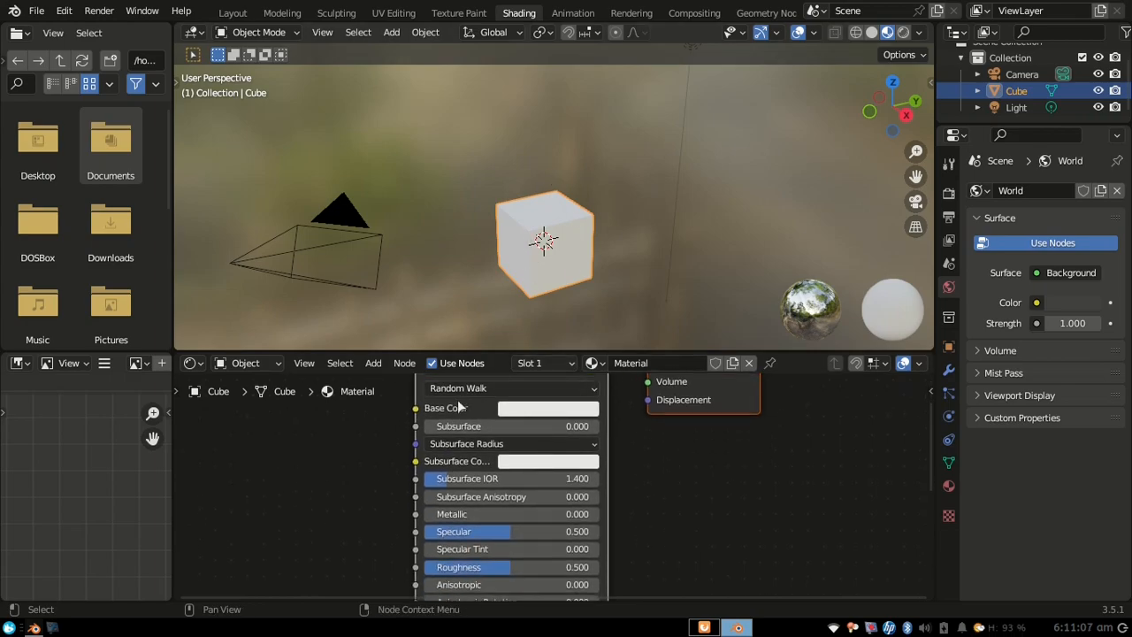
{"action": "middle_click_drag", "start_coordinate": [554, 414], "coordinate": [545, 485]}
{"action": "left_click", "coordinate": [546, 478]}
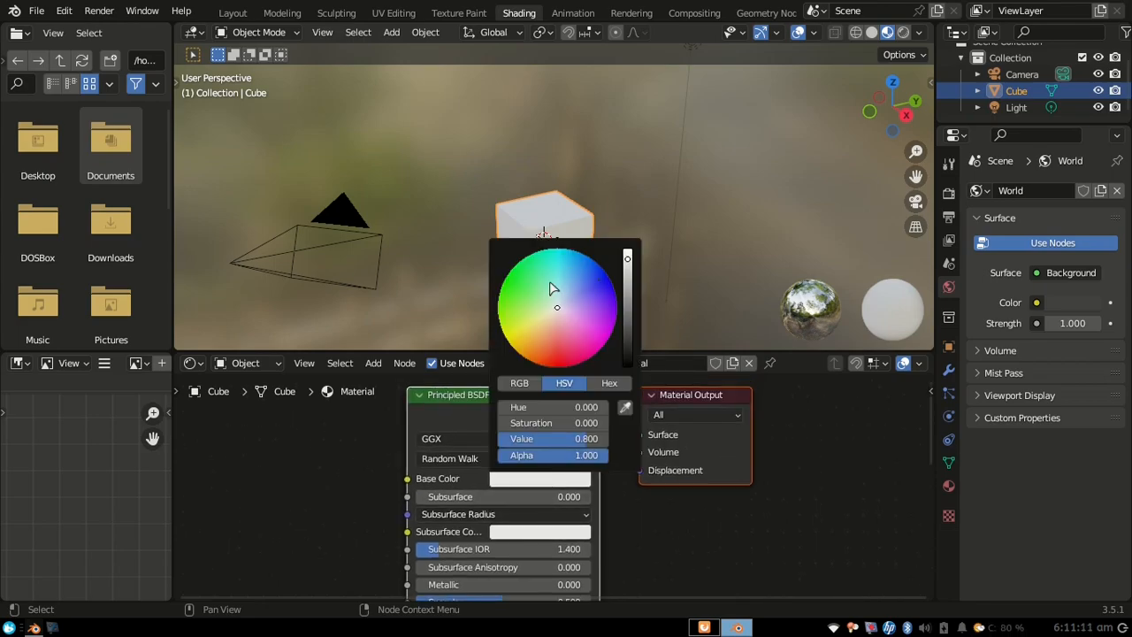
{"action": "left_click_drag", "start_coordinate": [517, 423], "coordinate": [597, 423]}
{"action": "mouse_move", "coordinate": [591, 281]}
{"action": "left_mouse_down"}
{"action": "mouse_move", "coordinate": [590, 297]}
{"action": "mouse_move", "coordinate": [528, 299]}
{"action": "mouse_move", "coordinate": [602, 284]}
{"action": "left_mouse_up"}
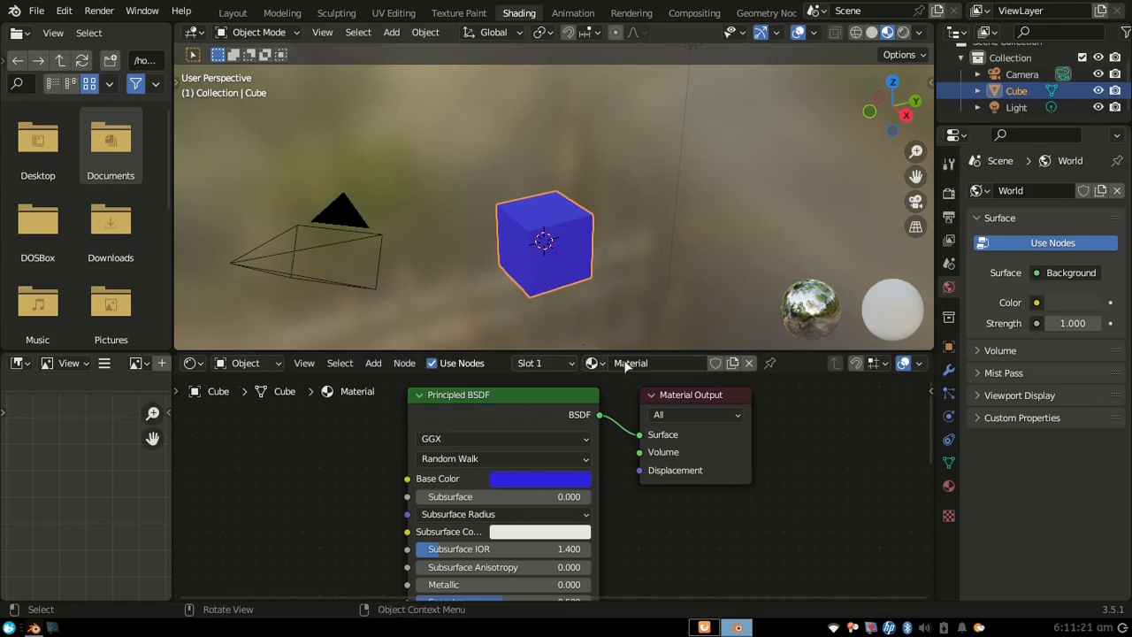
{"action": "left_click", "coordinate": [544, 366]}
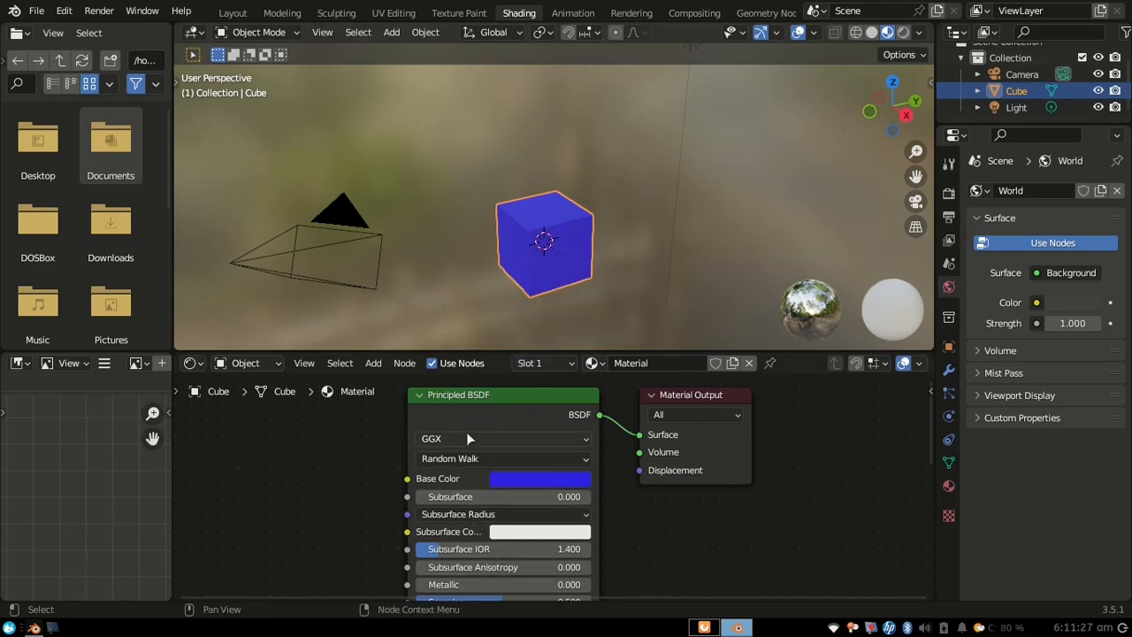
- Show the cube's material properties and switch to the scene's render properties
{"action": "mouse_move", "coordinate": [465, 524]}
{"action": "middle_mouse_down"}
{"action": "mouse_move", "coordinate": [461, 441]}
{"action": "mouse_move", "coordinate": [461, 513]}
{"action": "middle_mouse_up"}
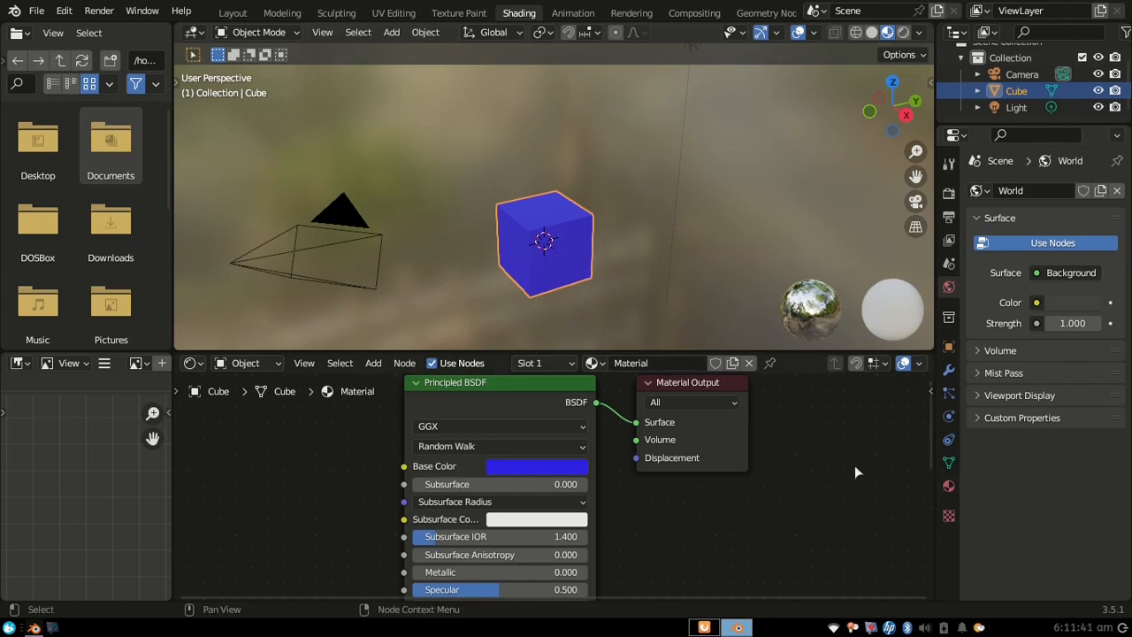
{"action": "left_click", "coordinate": [947, 484]}
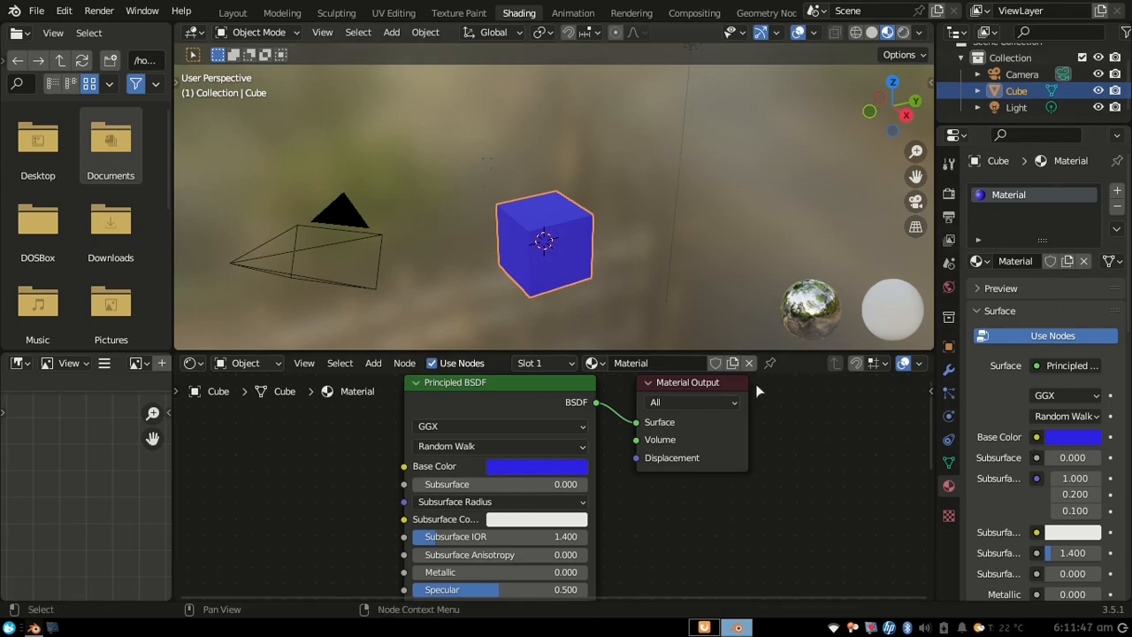
{"action": "left_click", "coordinate": [949, 193]}
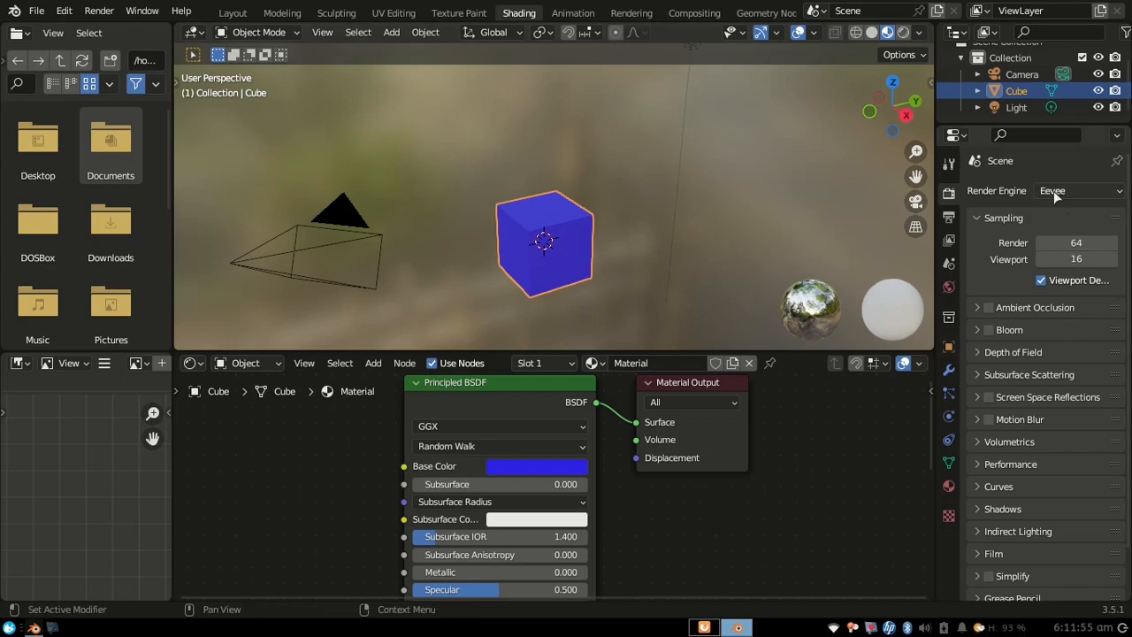
- Examine the blue cube's shading from several angles with the Eevee render engine
{"action": "scroll", "coordinate": [510, 279], "scroll_direction": "up", "scroll_amount": 3}
{"action": "scroll", "coordinate": [510, 279], "scroll_direction": "down", "scroll_amount": 3}
{"action": "middle_click_drag", "start_coordinate": [541, 297], "coordinate": [501, 318]}
{"action": "scroll", "coordinate": [551, 253], "scroll_direction": "down", "scroll_amount": 2}
{"action": "scroll", "coordinate": [550, 253], "scroll_direction": "up", "scroll_amount": 4}
{"action": "middle_click_drag", "start_coordinate": [527, 302], "coordinate": [531, 300]}
{"action": "scroll", "coordinate": [530, 301], "scroll_direction": "down", "scroll_amount": 2}
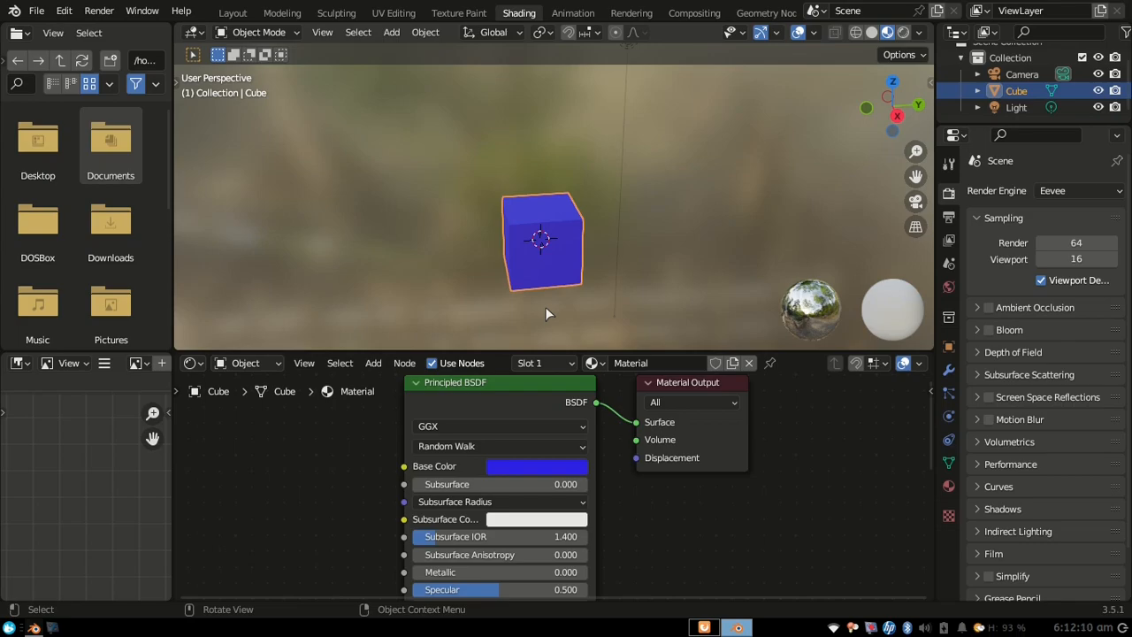
{"action": "scroll", "coordinate": [545, 311], "scroll_direction": "up", "scroll_amount": 3}
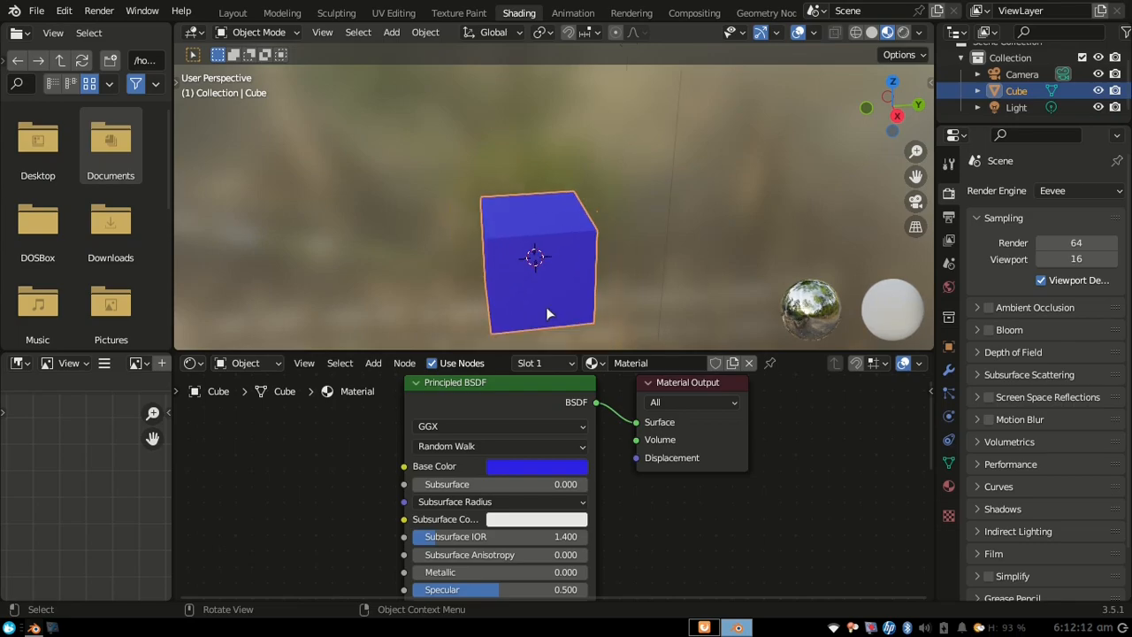
{"action": "middle_click_drag", "start_coordinate": [575, 313], "coordinate": [615, 319]}
{"action": "scroll", "coordinate": [574, 307], "scroll_direction": "down", "scroll_amount": 2}
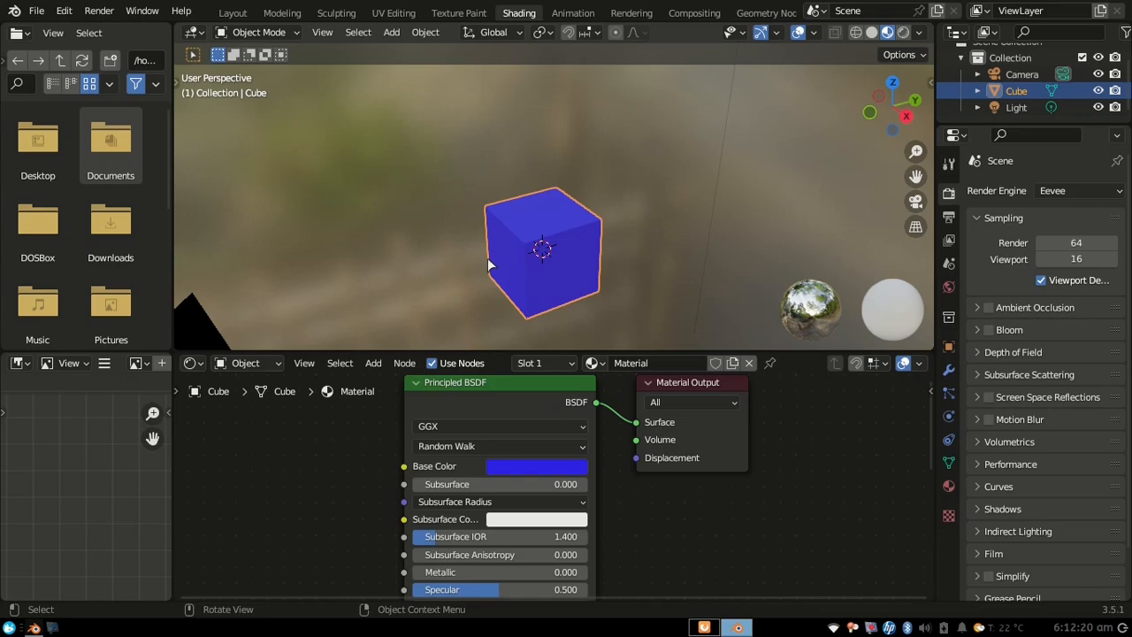
- Set the render engine to Cycles and inspect the cube's shading
{"action": "left_click", "coordinate": [1080, 191]}
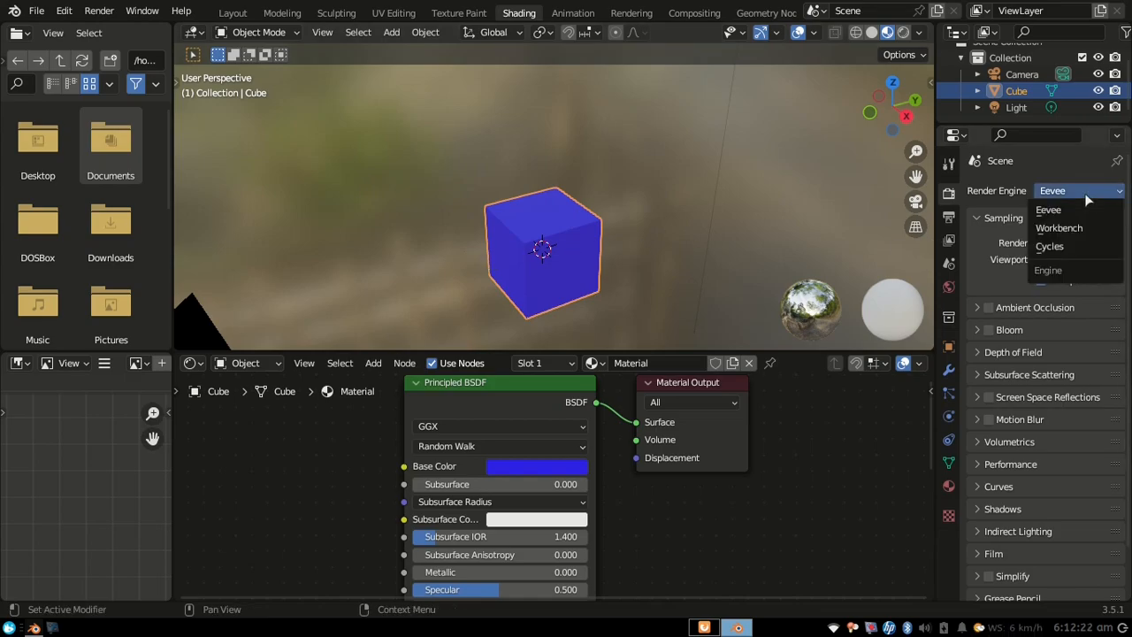
{"action": "left_click", "coordinate": [1071, 251]}
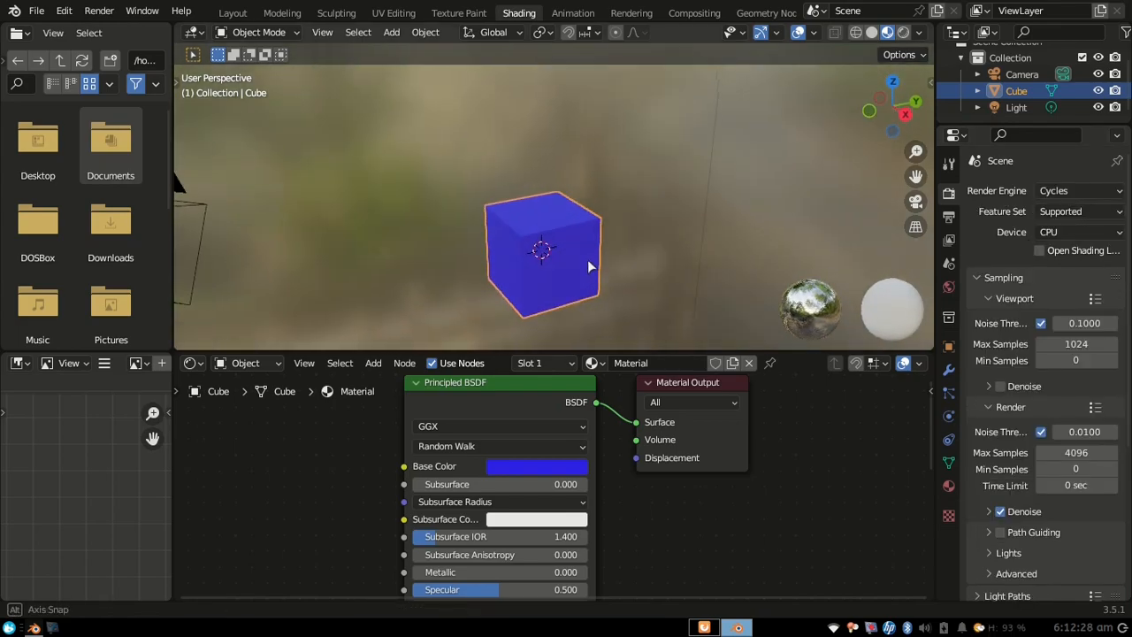
{"action": "scroll", "coordinate": [574, 259], "scroll_direction": "up", "scroll_amount": 3}
{"action": "middle_click_drag", "start_coordinate": [571, 306], "coordinate": [631, 310]}
{"action": "scroll", "coordinate": [632, 302], "scroll_direction": "down", "scroll_amount": 4}
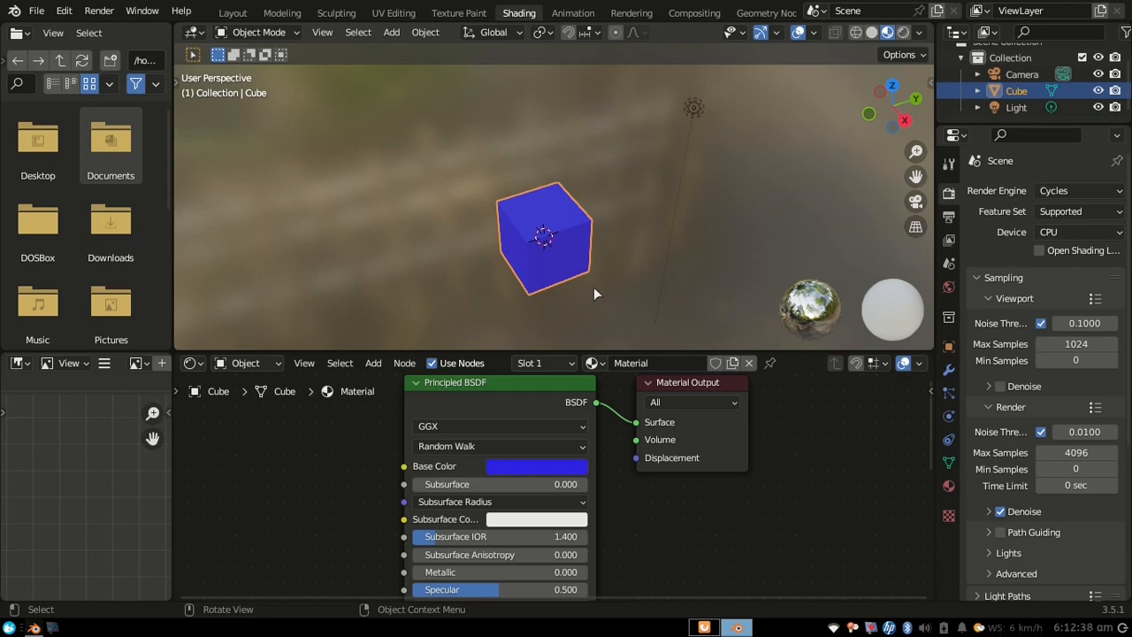
{"action": "scroll", "coordinate": [594, 287], "scroll_direction": "up", "scroll_amount": 3}
{"action": "middle_click_drag", "start_coordinate": [552, 299], "coordinate": [552, 263]}
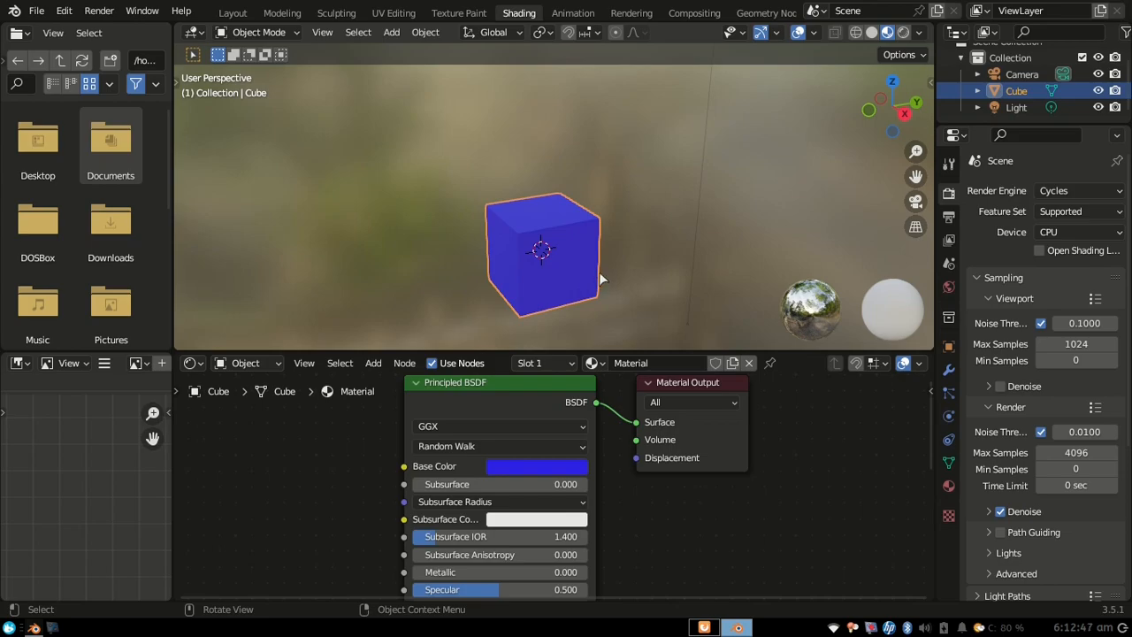
- Switch the scene's render engine back to Eevee
{"action": "left_click", "coordinate": [1066, 192]}
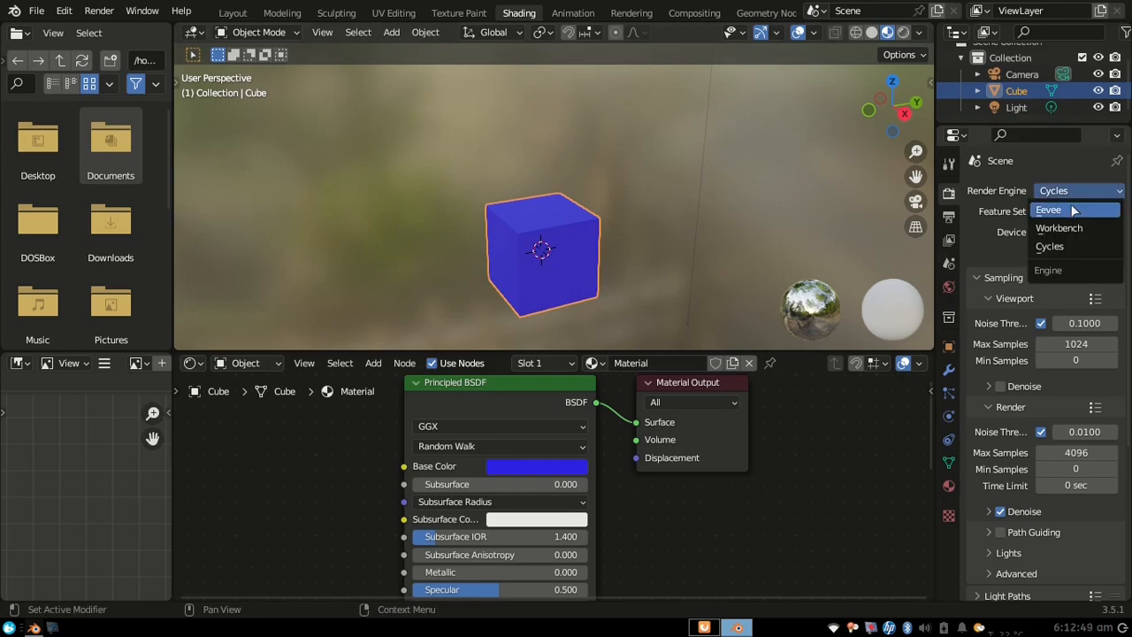
{"action": "left_click", "coordinate": [1070, 210]}
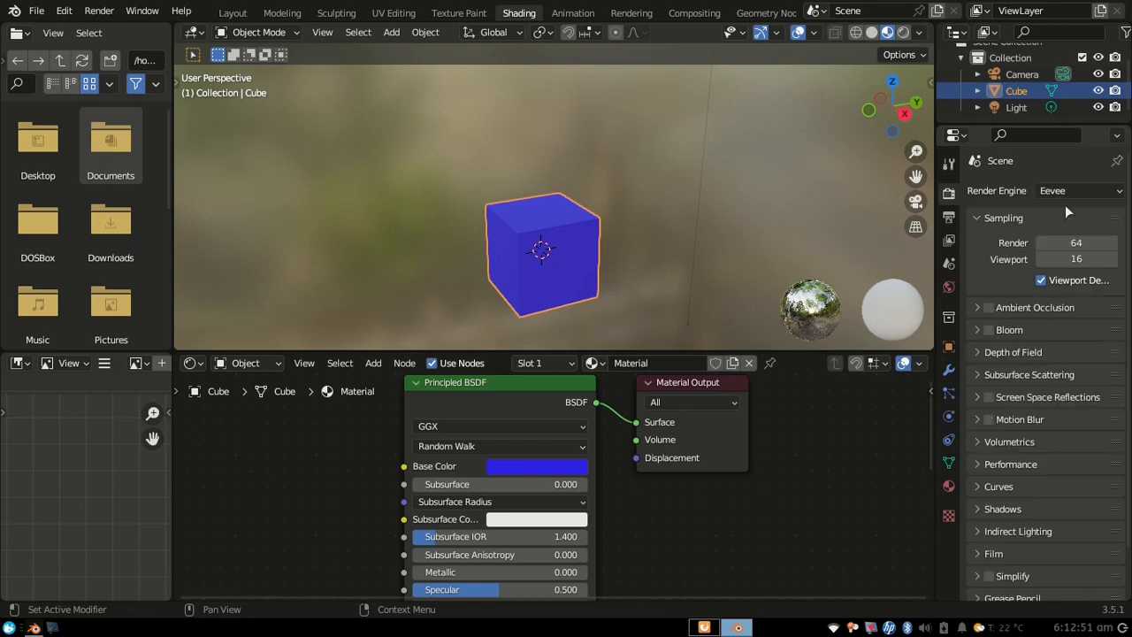
{"action": "scroll", "coordinate": [543, 276], "scroll_direction": "up", "scroll_amount": 2}
{"action": "scroll", "coordinate": [543, 276], "scroll_direction": "down", "scroll_amount": 1}
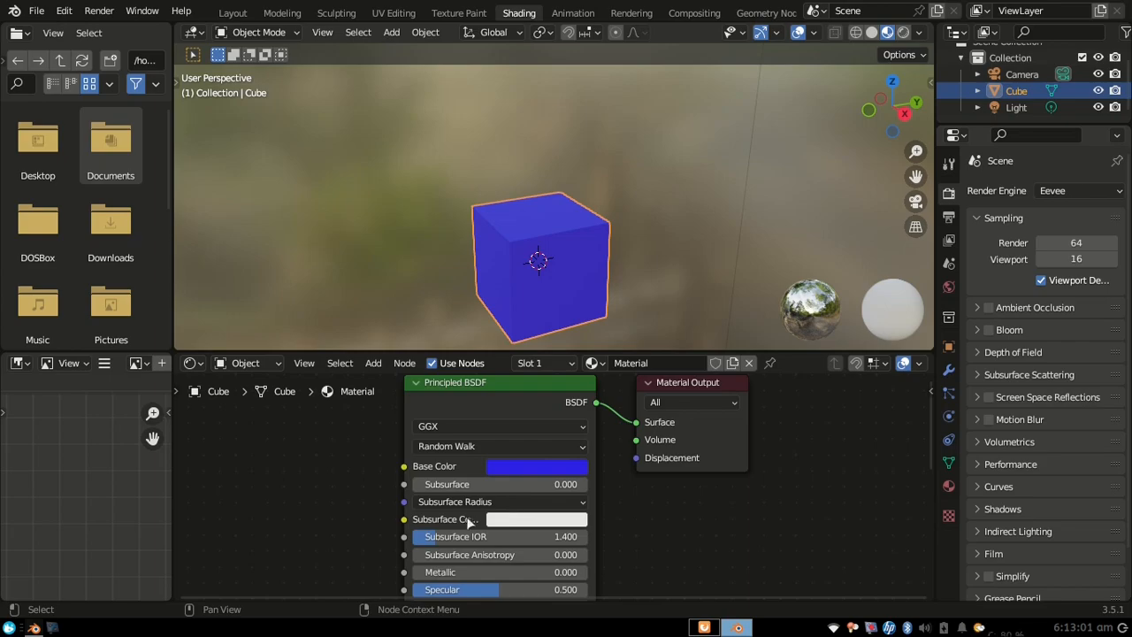
- Set the Metallic value of the cube's Principled BSDF node to 1.000 and inspect the cube
{"action": "middle_click_drag", "start_coordinate": [459, 520], "coordinate": [421, 434]}
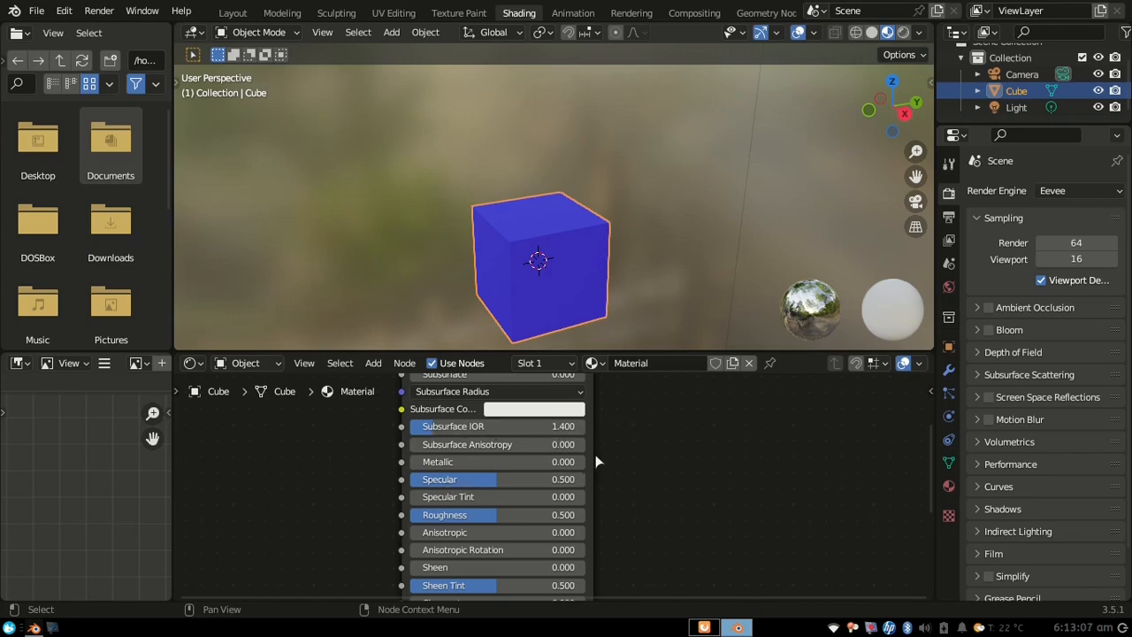
{"action": "middle_click_drag", "start_coordinate": [577, 253], "coordinate": [522, 269]}
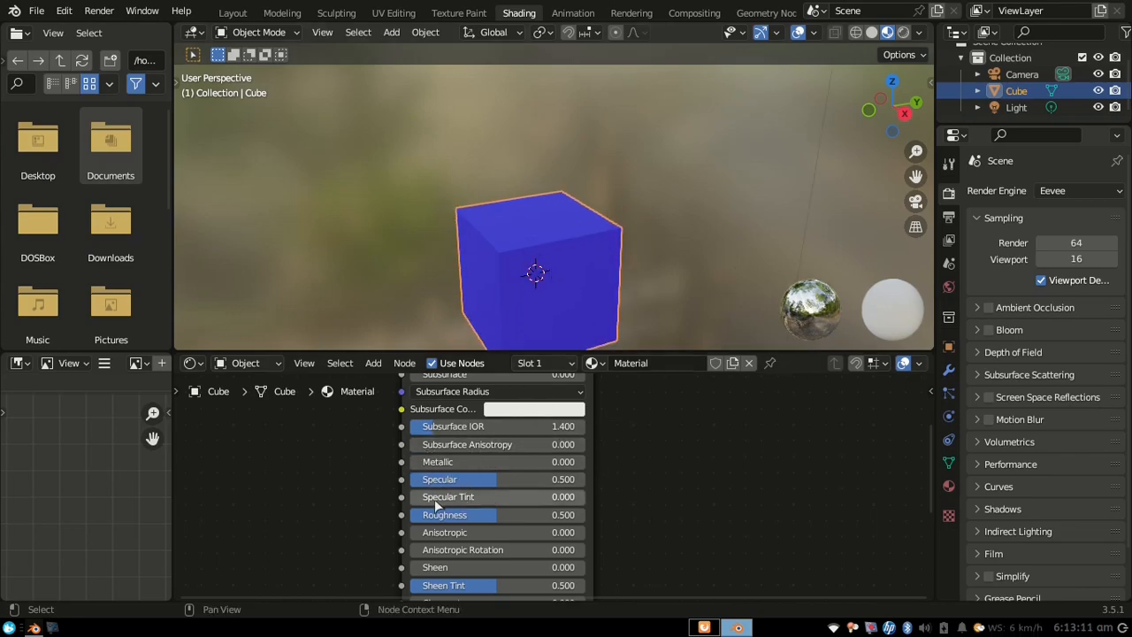
{"action": "left_click_drag", "start_coordinate": [416, 462], "coordinate": [583, 461]}
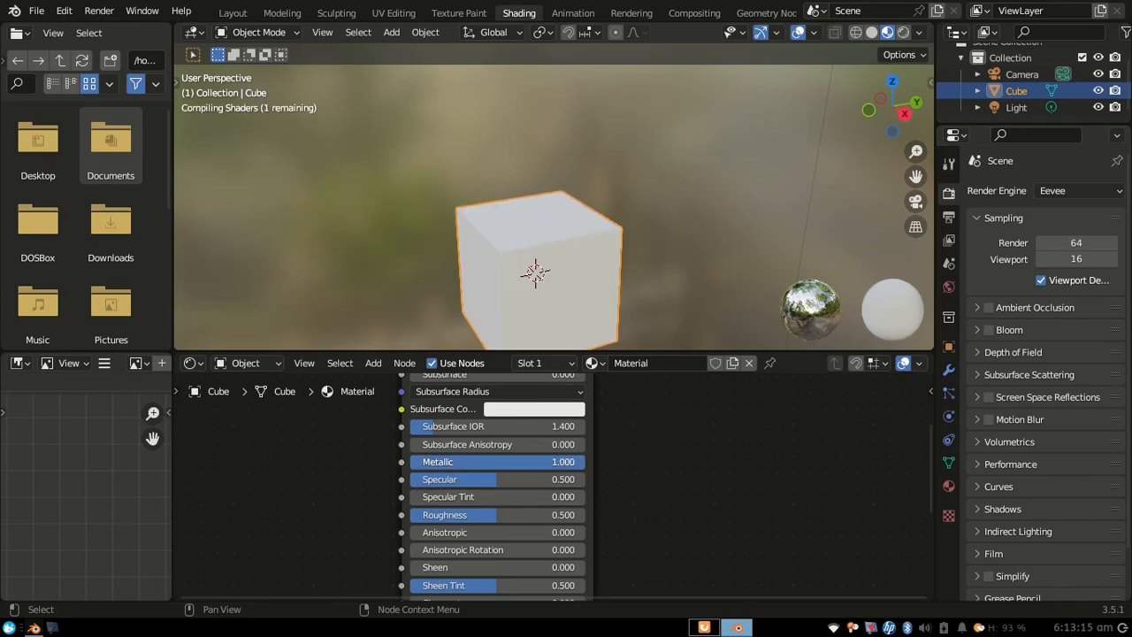
{"action": "middle_click_drag", "start_coordinate": [560, 283], "coordinate": [604, 293]}
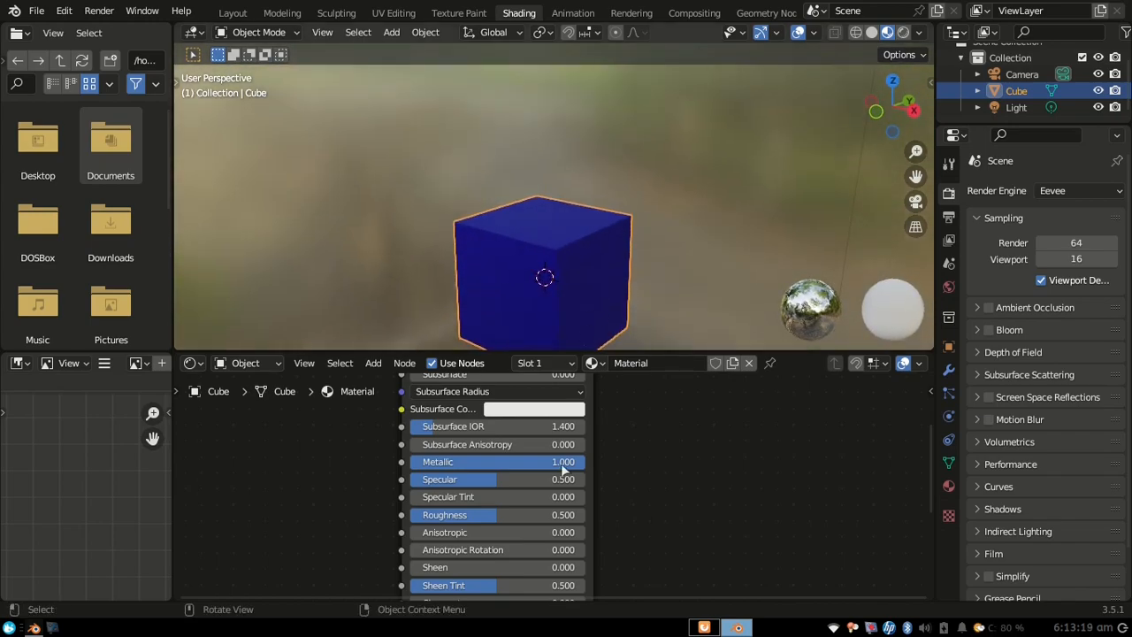
- Reset the Metallic value of the Principled BSDF node to 0.000
{"action": "left_click_drag", "start_coordinate": [530, 461], "coordinate": [360, 462]}
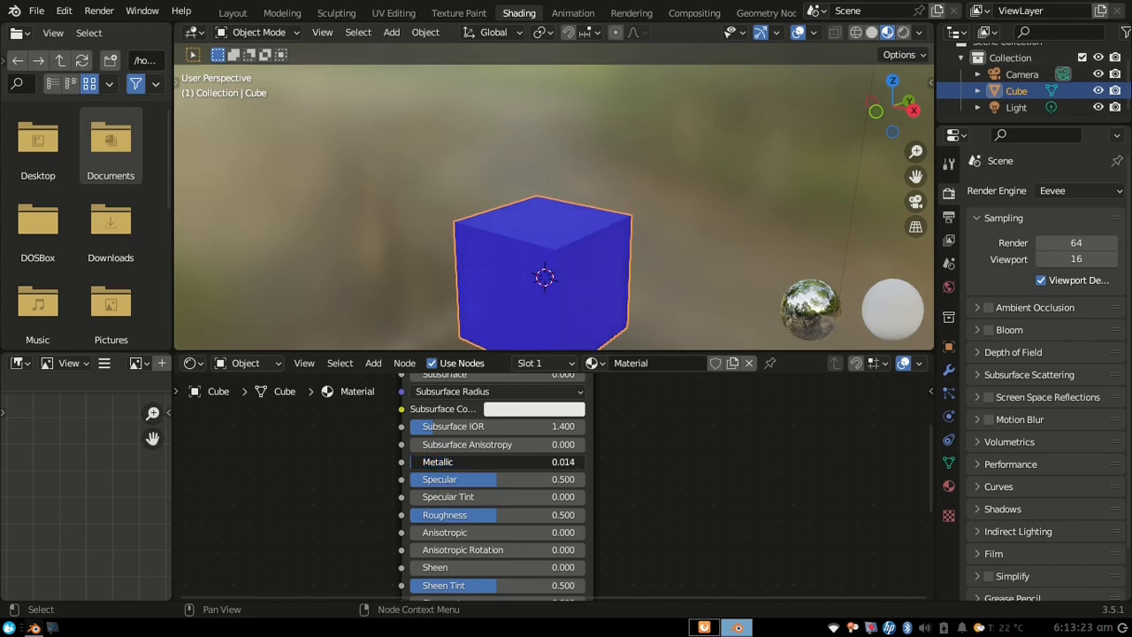
{"action": "middle_click_drag", "start_coordinate": [587, 267], "coordinate": [554, 274]}
- Set the Transmission of the Principled BSDF node to 1.000 and inspect the cube from several angles
{"action": "middle_click_drag", "start_coordinate": [573, 524], "coordinate": [604, 466]}
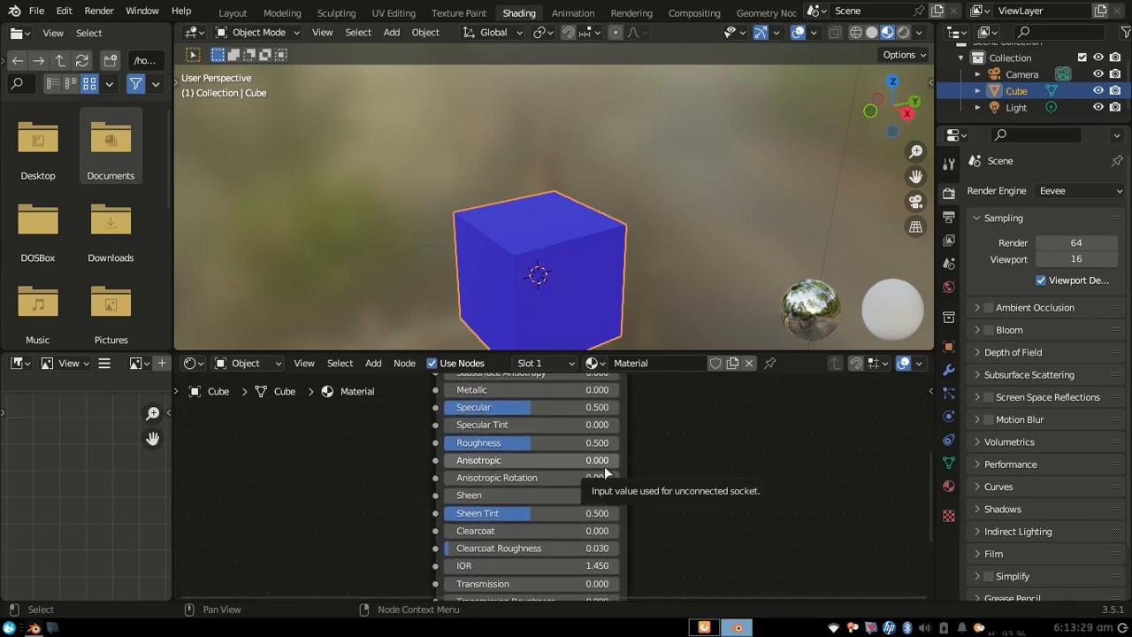
{"action": "middle_click_drag", "start_coordinate": [565, 523], "coordinate": [550, 421]}
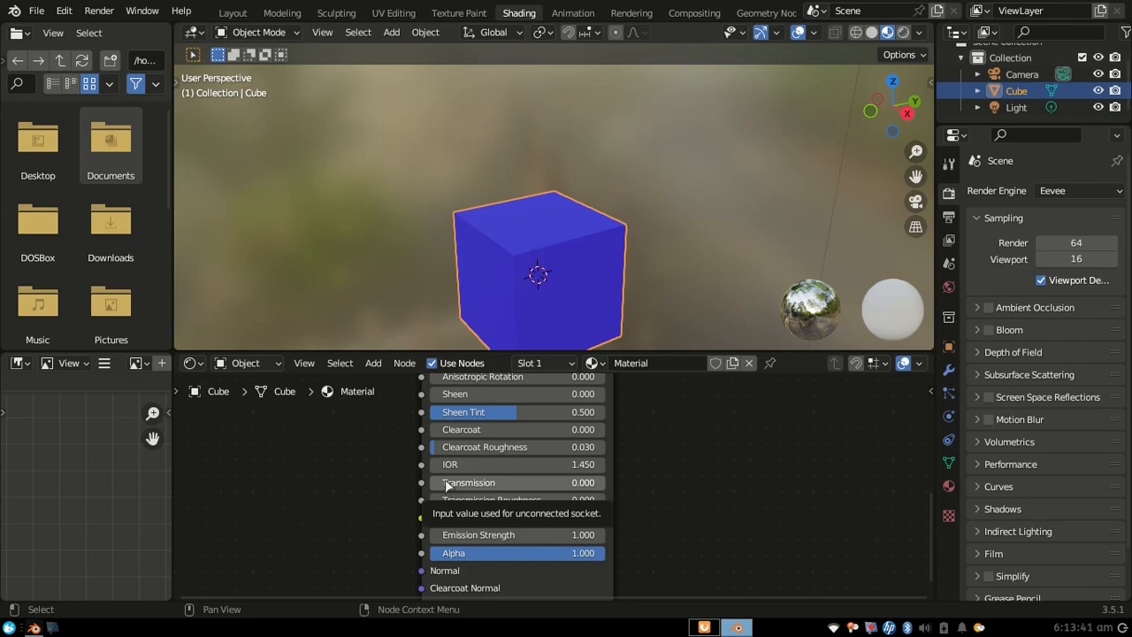
{"action": "left_click_drag", "start_coordinate": [445, 489], "coordinate": [608, 489]}
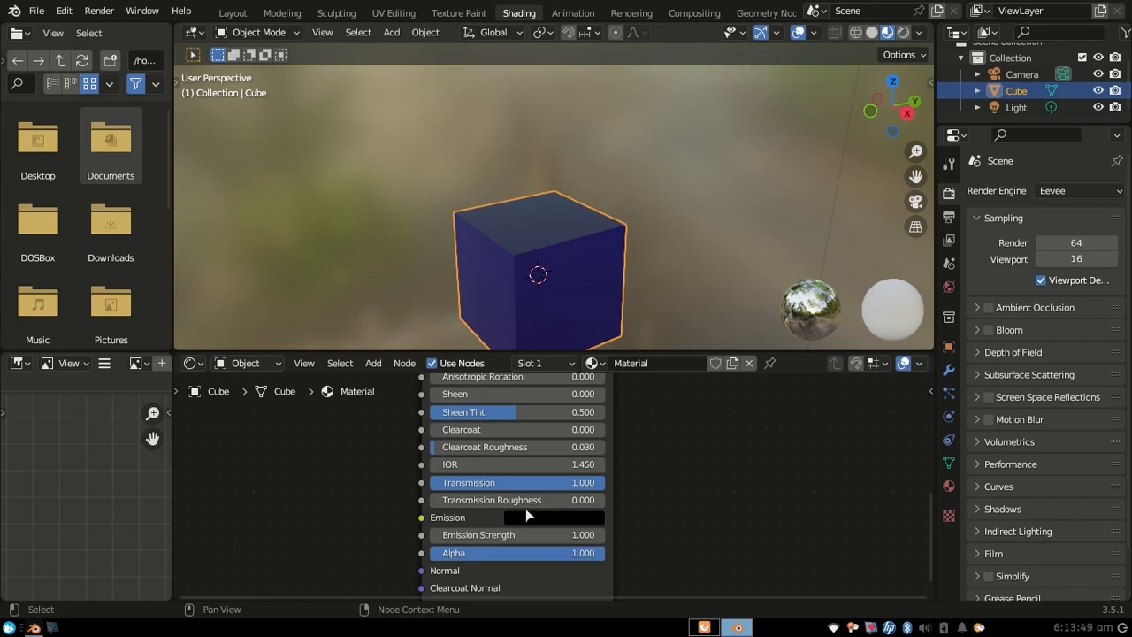
{"action": "left_click", "coordinate": [566, 500]}
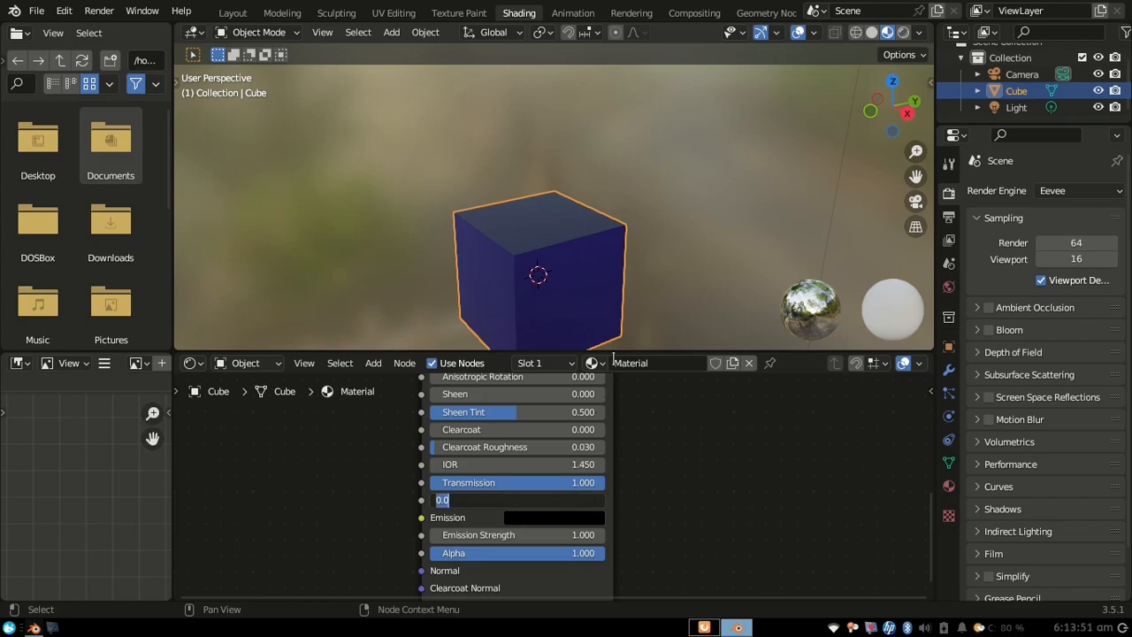
{"action": "middle_click_drag", "start_coordinate": [573, 287], "coordinate": [611, 149]}
{"action": "scroll", "coordinate": [537, 305], "scroll_direction": "up", "scroll_amount": 5}
{"action": "scroll", "coordinate": [593, 254], "scroll_direction": "down", "scroll_amount": 5}
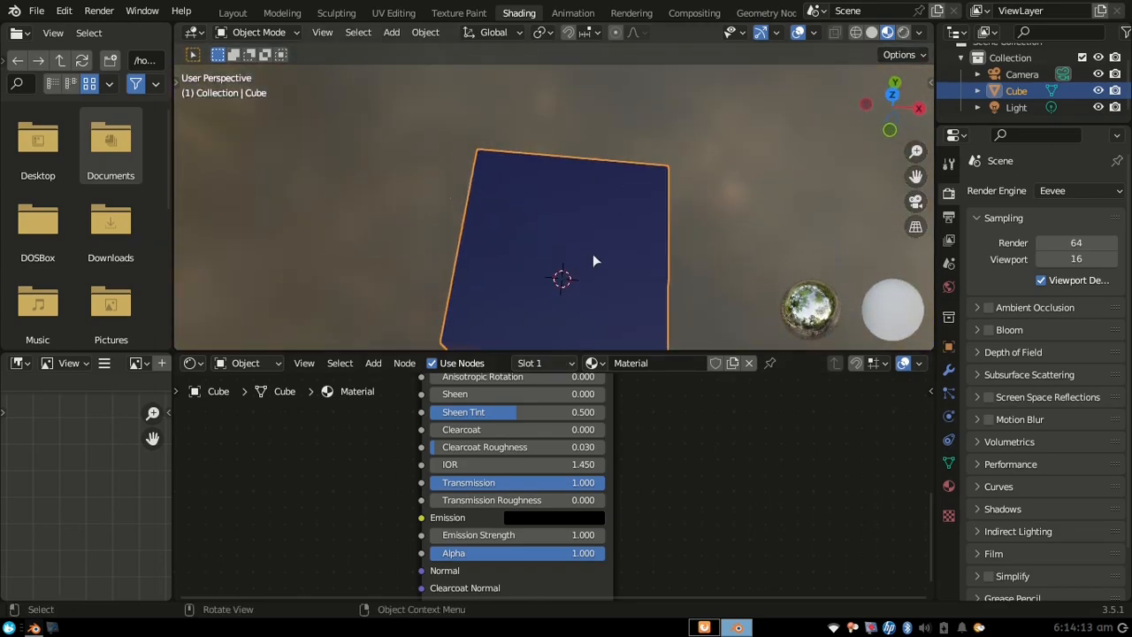
{"action": "middle_click_drag", "start_coordinate": [592, 263], "coordinate": [551, 260]}
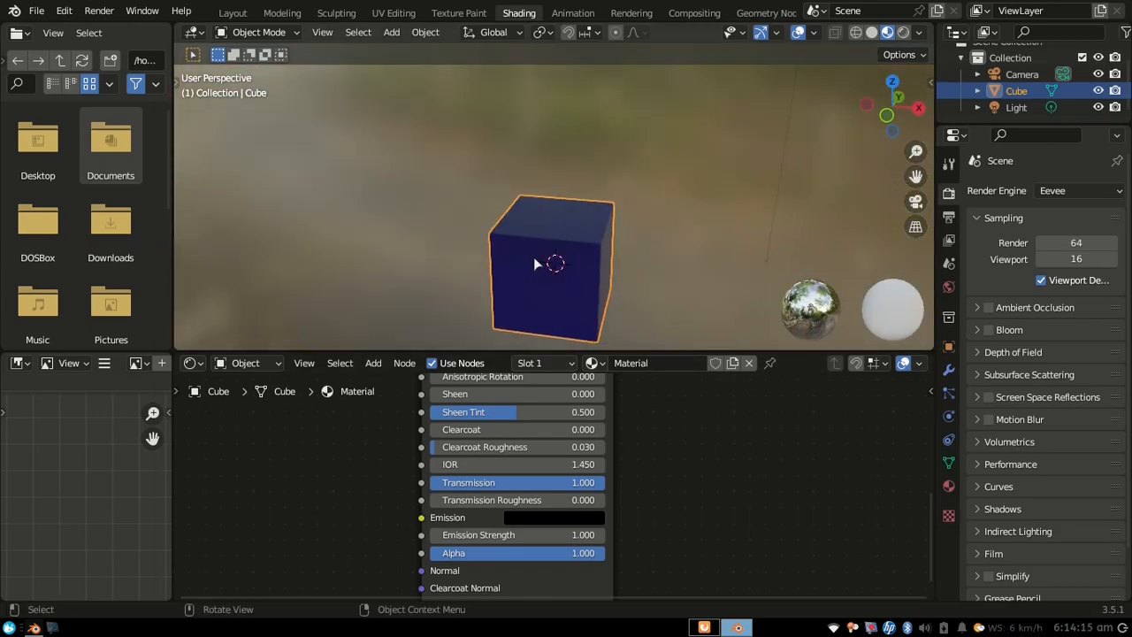
- Enable Screen Space Reflections with the Refraction option in the Eevee render settings
{"action": "scroll", "coordinate": [540, 258], "scroll_direction": "up", "scroll_amount": 3}
{"action": "scroll", "coordinate": [587, 266], "scroll_direction": "up", "scroll_amount": 1}
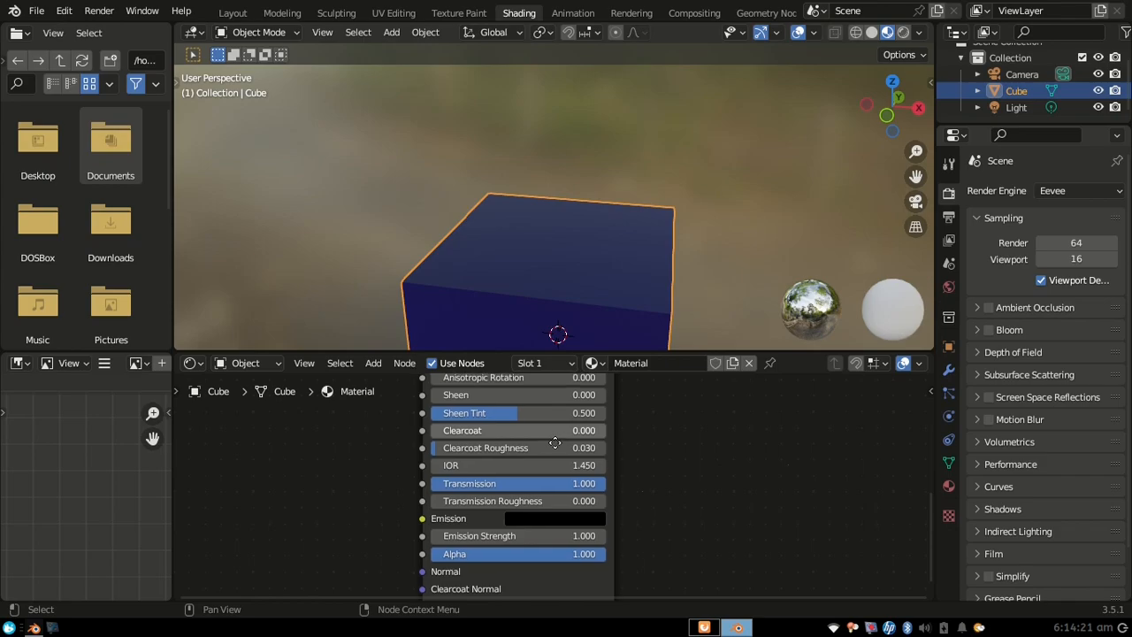
{"action": "scroll", "coordinate": [553, 440], "scroll_direction": "up", "scroll_amount": 8, "text": "shift"}
{"action": "scroll", "coordinate": [551, 556], "scroll_direction": "down", "scroll_amount": 1, "text": "shift"}
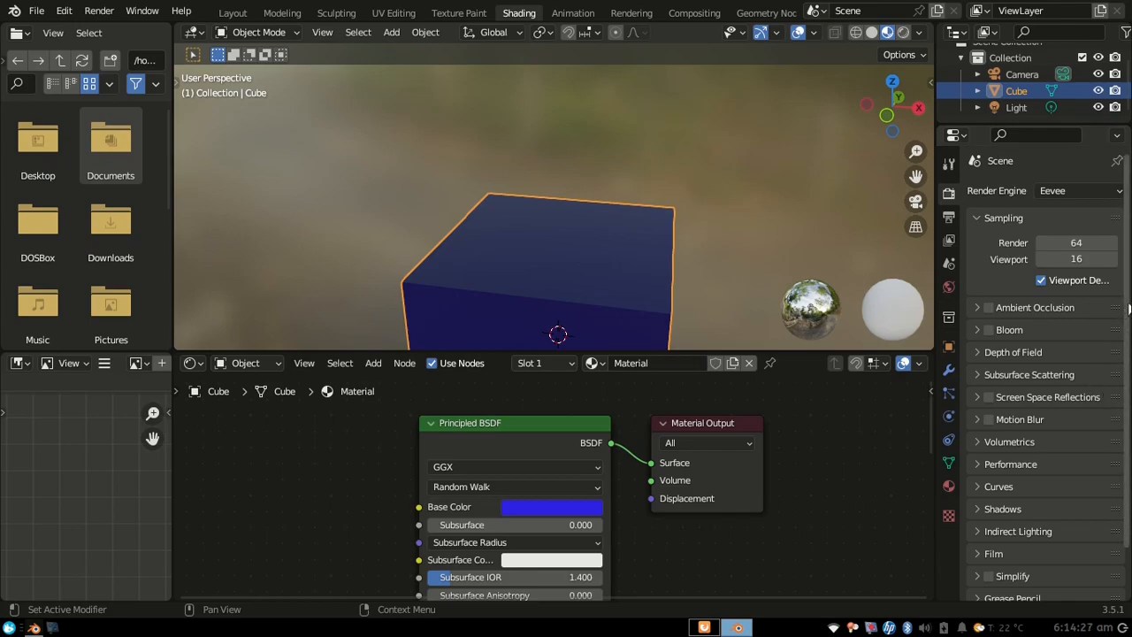
{"action": "scroll", "coordinate": [1127, 307], "scroll_direction": "down", "scroll_amount": 3}
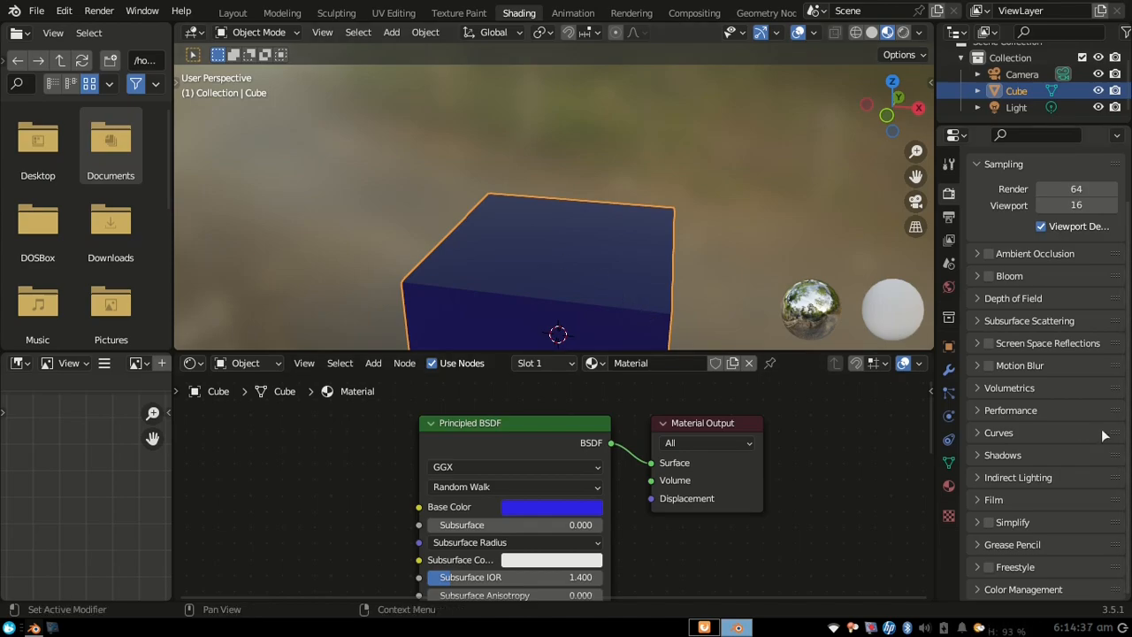
{"action": "left_click", "coordinate": [978, 343]}
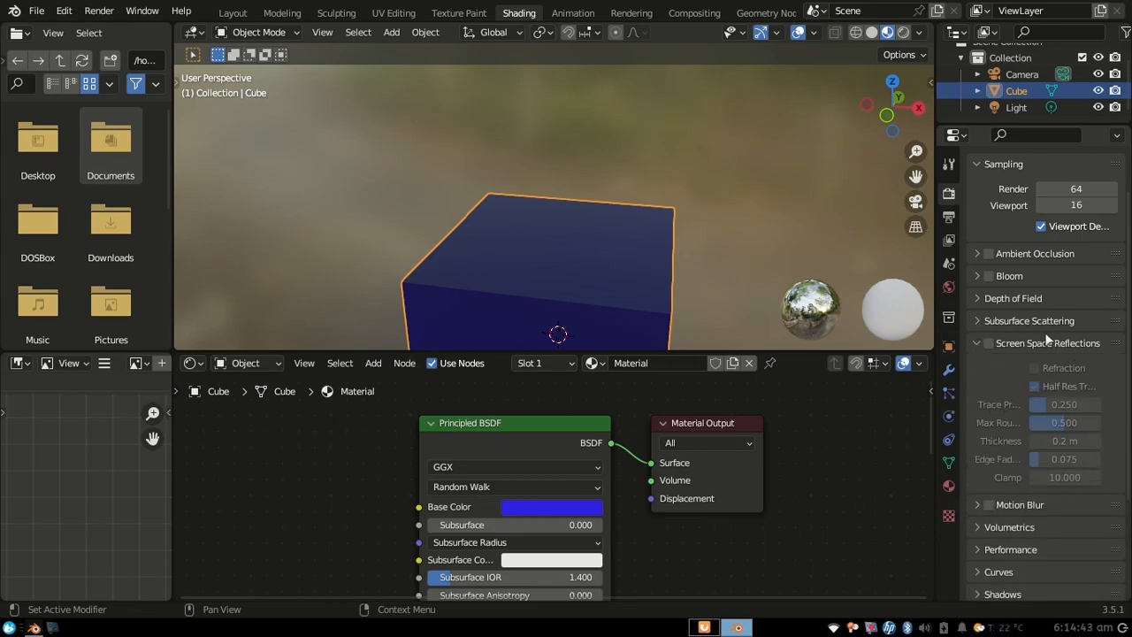
{"action": "left_click", "coordinate": [989, 343]}
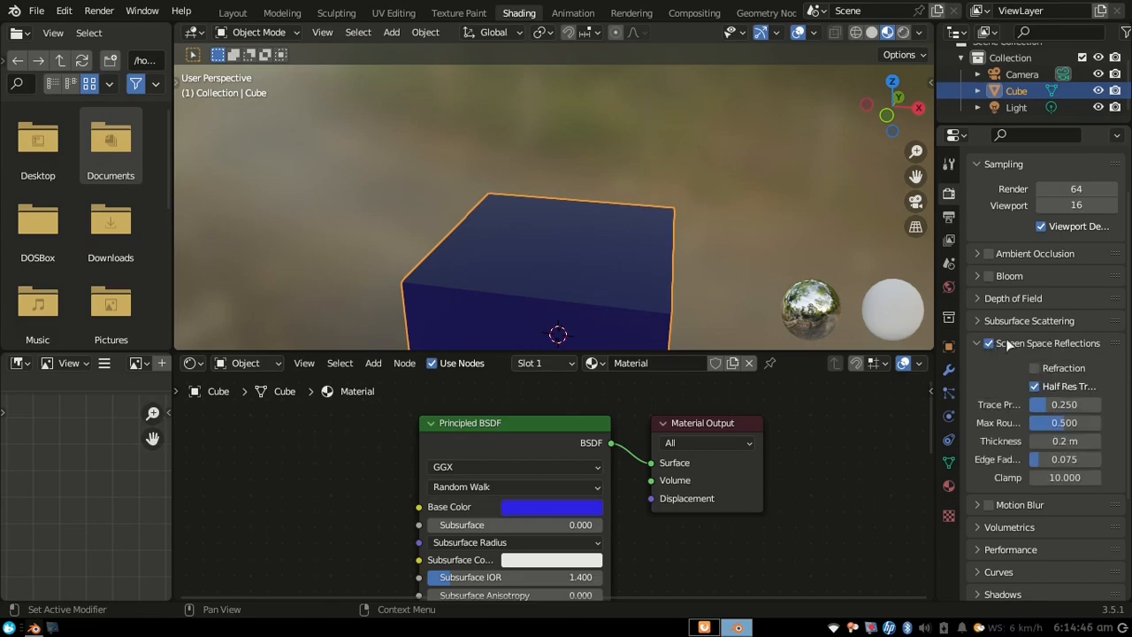
{"action": "left_click", "coordinate": [977, 343]}
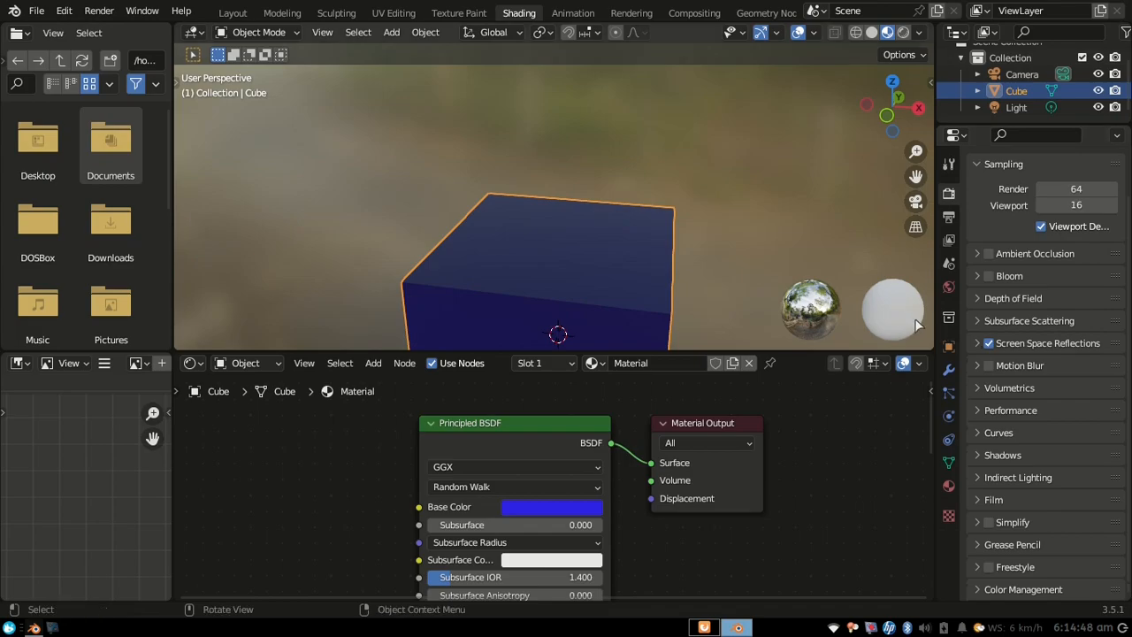
{"action": "left_click", "coordinate": [978, 343]}
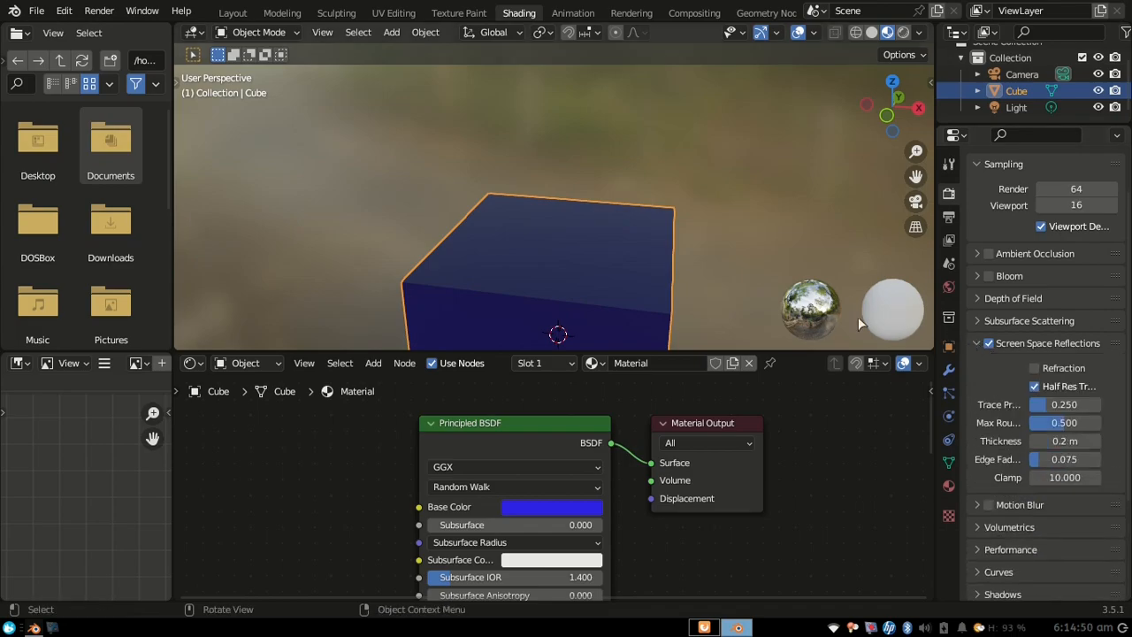
{"action": "left_click", "coordinate": [988, 343]}
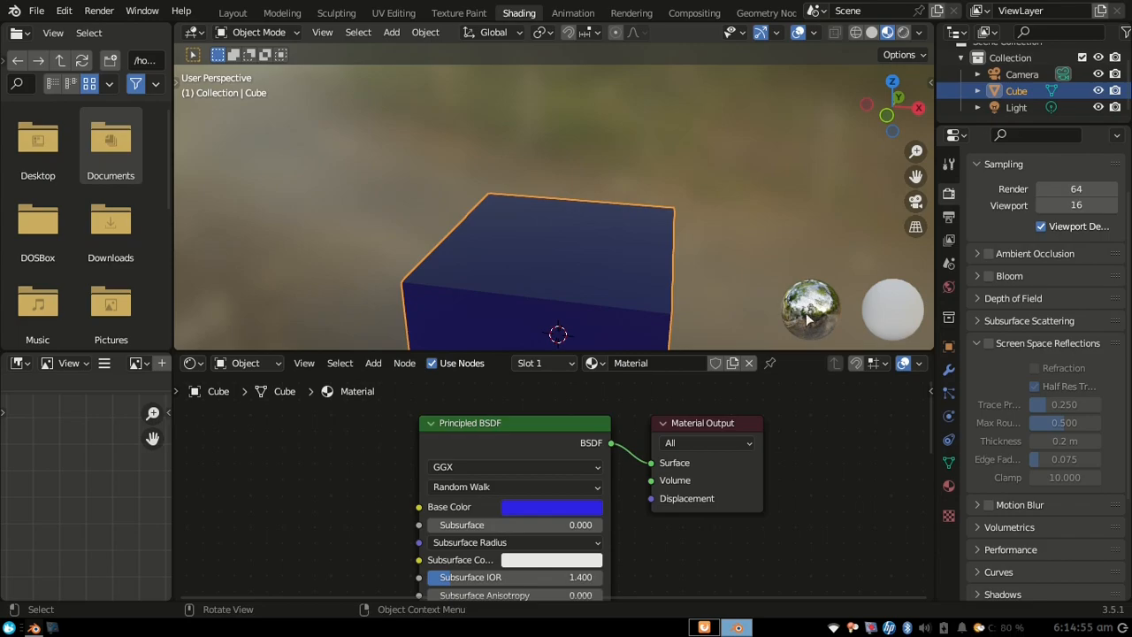
{"action": "left_click", "coordinate": [989, 342]}
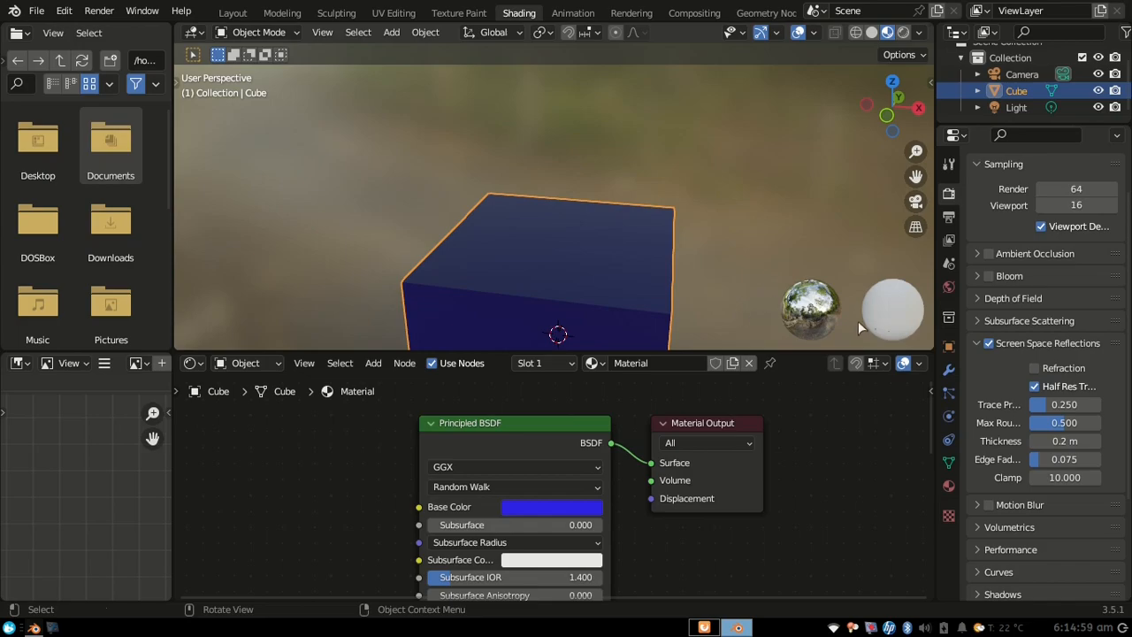
{"action": "left_click", "coordinate": [1034, 366]}
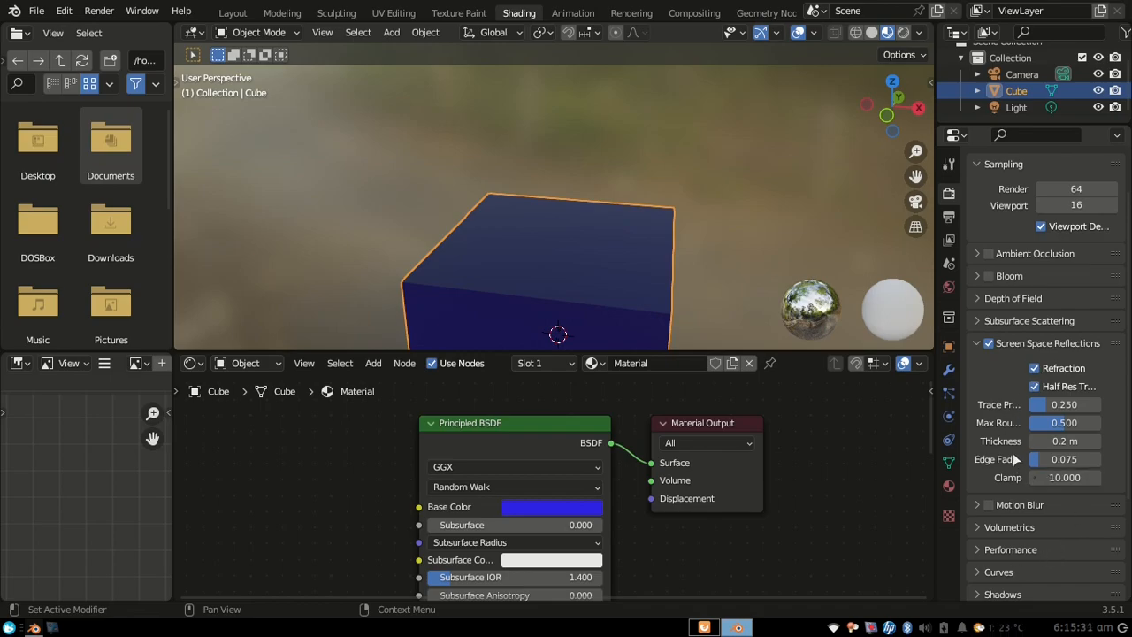
- Examine the cube from near and far with Screen Space Reflections and Refraction enabled
{"action": "scroll", "coordinate": [576, 289], "scroll_direction": "down", "scroll_amount": 1}
{"action": "scroll", "coordinate": [576, 288], "scroll_direction": "up", "scroll_amount": 3}
{"action": "scroll", "coordinate": [576, 288], "scroll_direction": "down", "scroll_amount": 6}
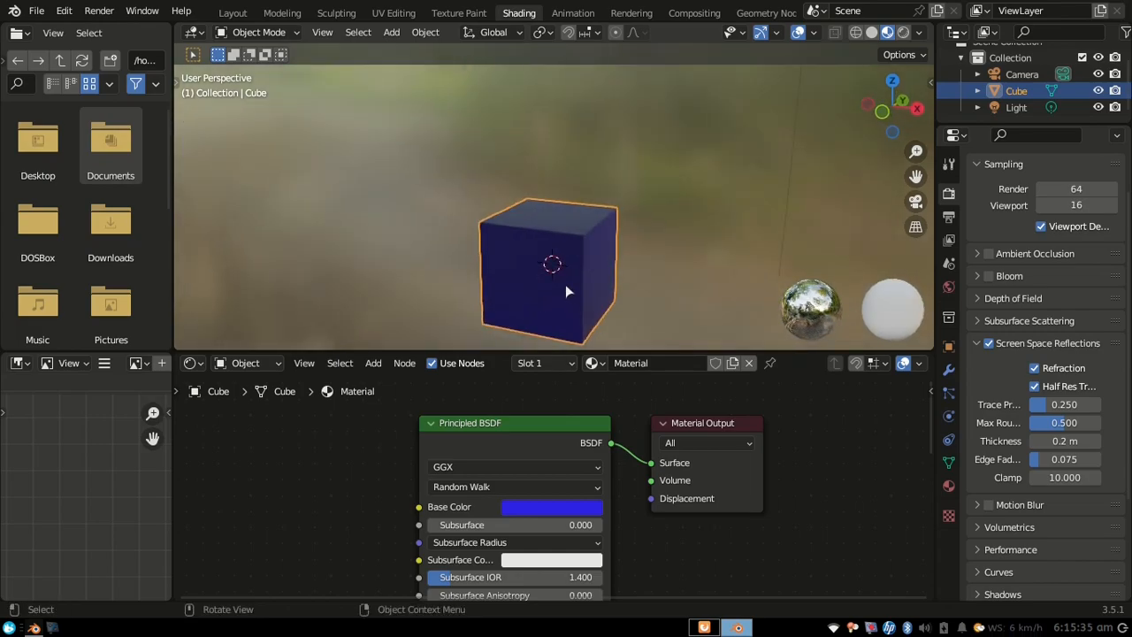
{"action": "scroll", "coordinate": [565, 283], "scroll_direction": "up", "scroll_amount": 2}
{"action": "middle_click_drag", "start_coordinate": [580, 289], "coordinate": [655, 405]}
- Try adjusting the Transmission Roughness of the cube's Principled BSDF node
{"action": "scroll", "coordinate": [567, 537], "scroll_direction": "down", "scroll_amount": 8, "text": "shift"}
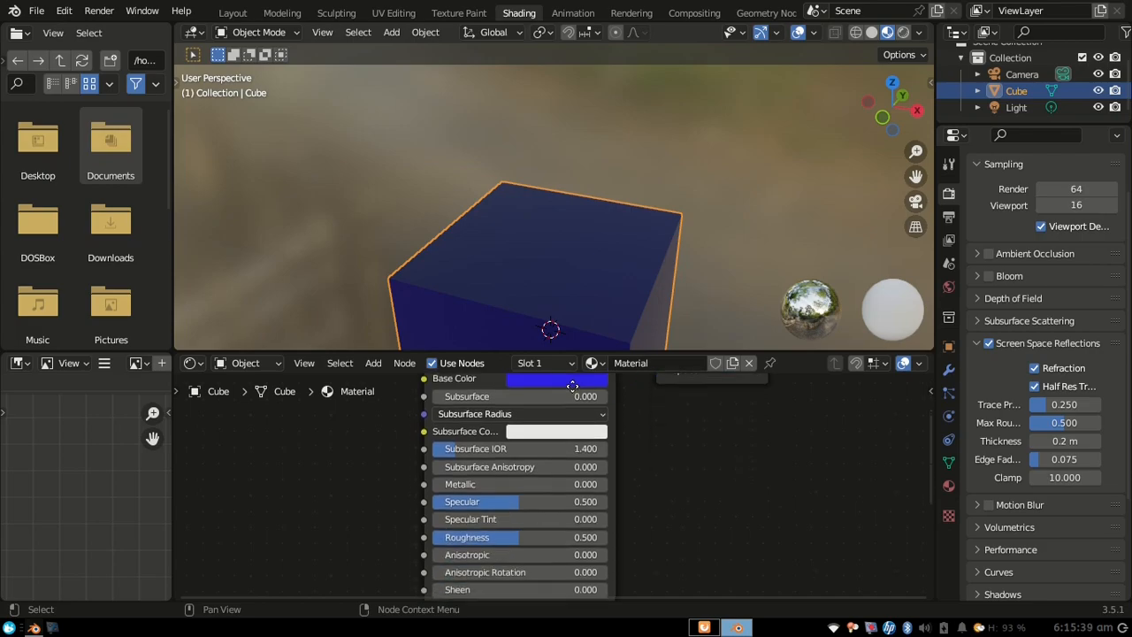
{"action": "scroll", "coordinate": [571, 583], "scroll_direction": "down", "scroll_amount": 1, "text": "shift"}
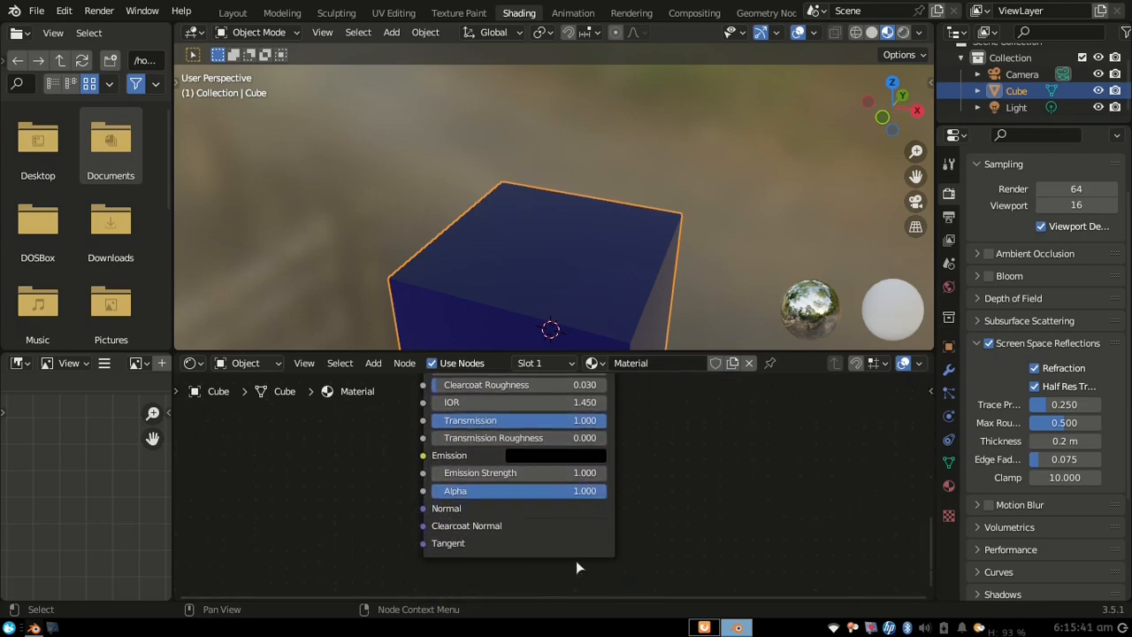
{"action": "middle_click_drag", "start_coordinate": [520, 433], "coordinate": [512, 495]}
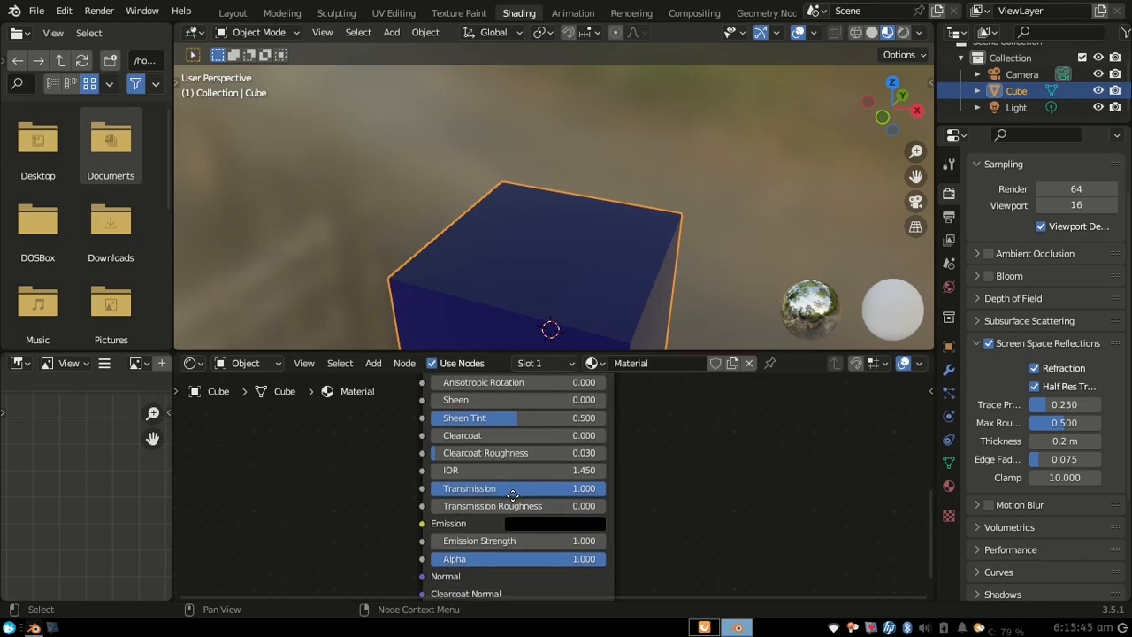
{"action": "left_click_drag", "start_coordinate": [571, 507], "coordinate": [574, 507]}
{"action": "left_click", "coordinate": [575, 505]}
{"action": "left_click", "coordinate": [476, 503]}
{"action": "left_click", "coordinate": [717, 515]}
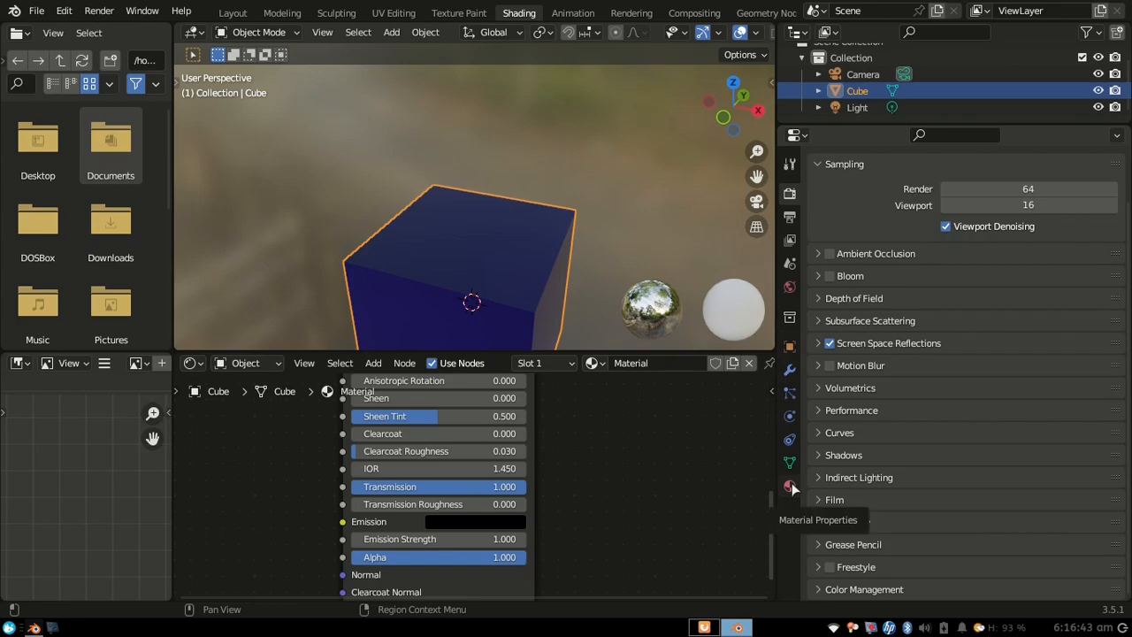
- Set the Roughness of the cube's material to 0.000 in the material properties and view the whole cube
{"action": "left_click", "coordinate": [791, 485]}
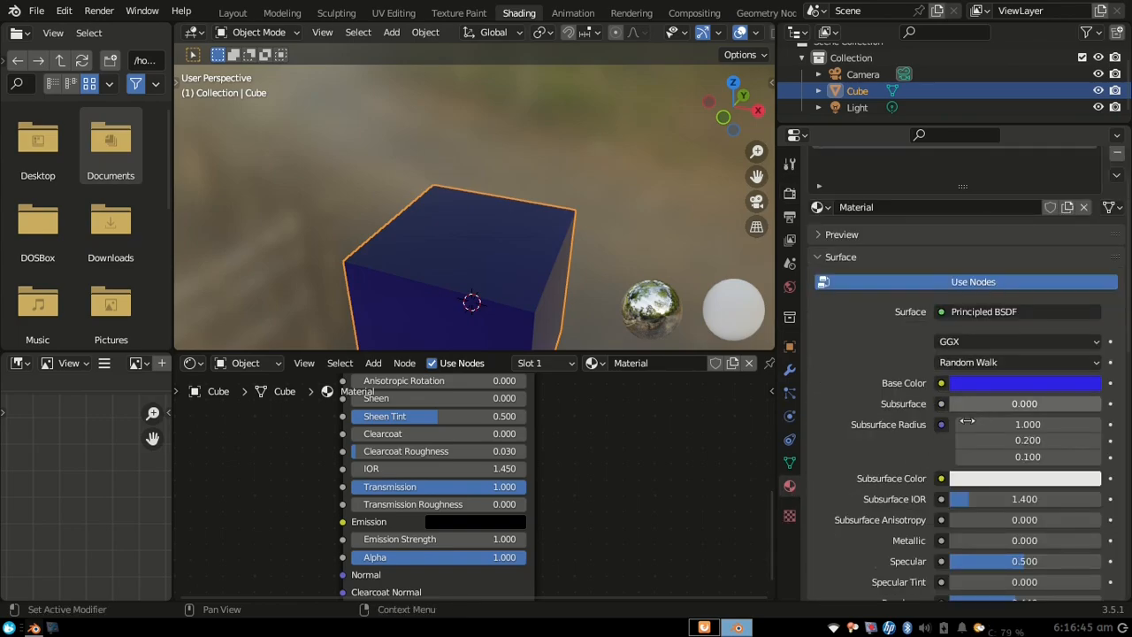
{"action": "scroll", "coordinate": [908, 502], "scroll_direction": "down", "scroll_amount": 6}
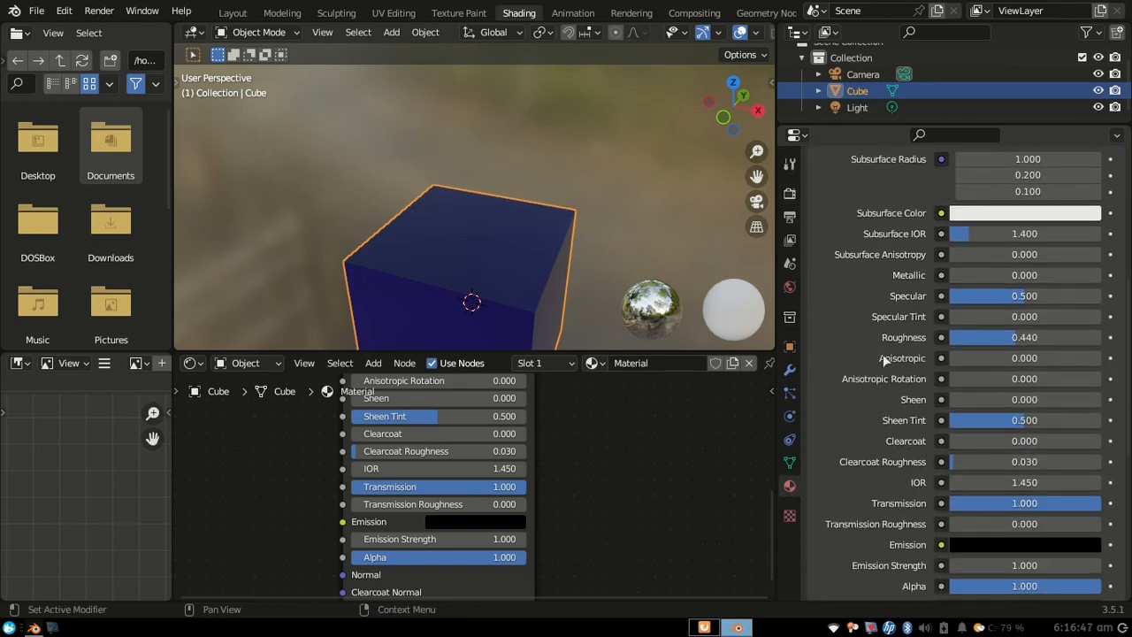
{"action": "left_click_drag", "start_coordinate": [995, 335], "coordinate": [928, 335]}
{"action": "middle_click_drag", "start_coordinate": [494, 288], "coordinate": [493, 336]}
{"action": "scroll", "coordinate": [495, 320], "scroll_direction": "down", "scroll_amount": 4}
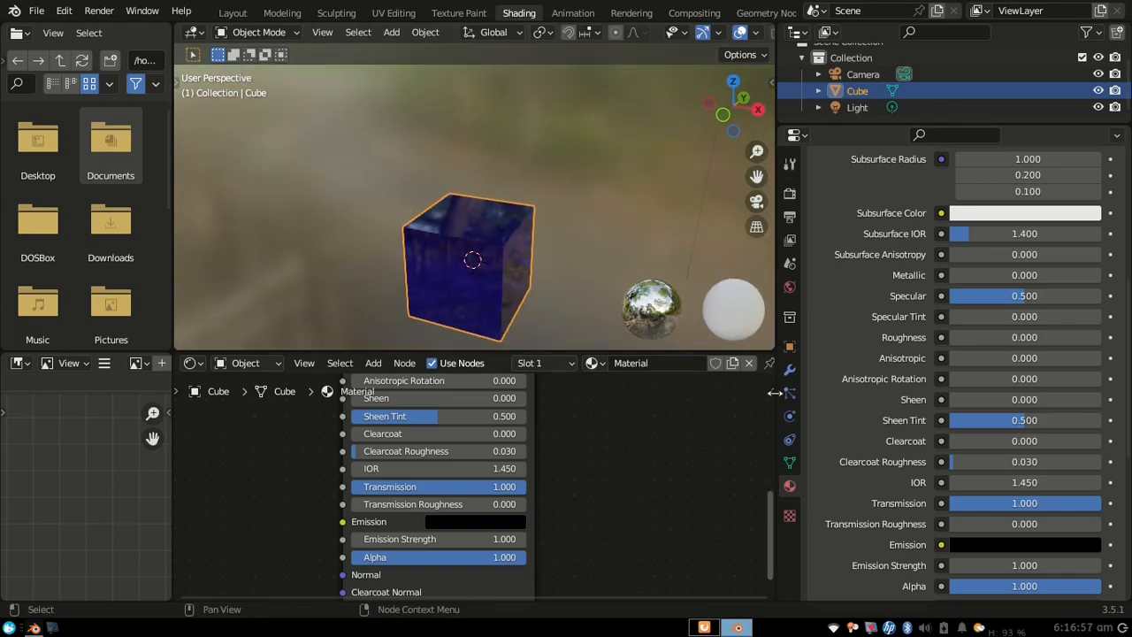
- Widen the 3D viewport and examine the deselected cube's reflections and transparency from several angles
{"action": "left_click_drag", "start_coordinate": [821, 388], "coordinate": [896, 278]}
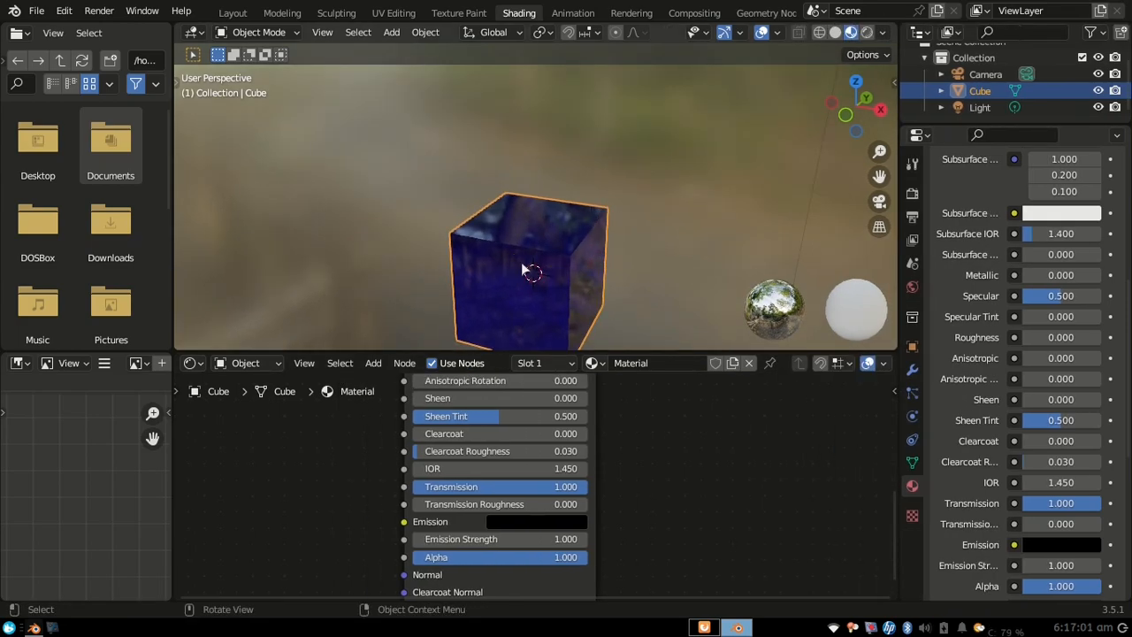
{"action": "middle_click_drag", "start_coordinate": [557, 297], "coordinate": [567, 322]}
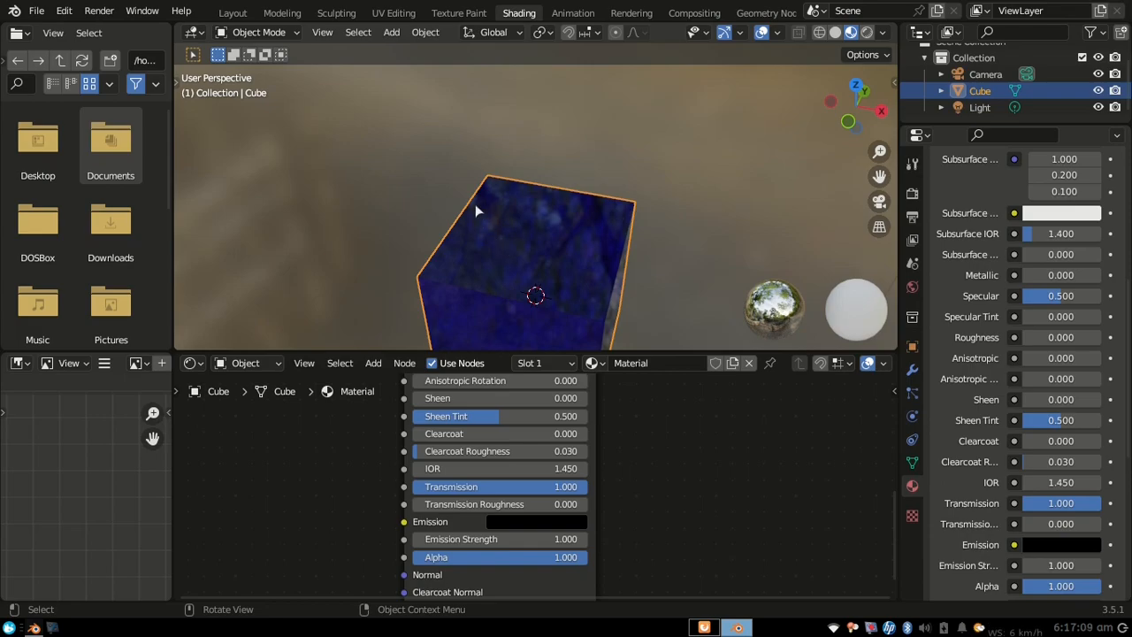
{"action": "left_click", "coordinate": [382, 136]}
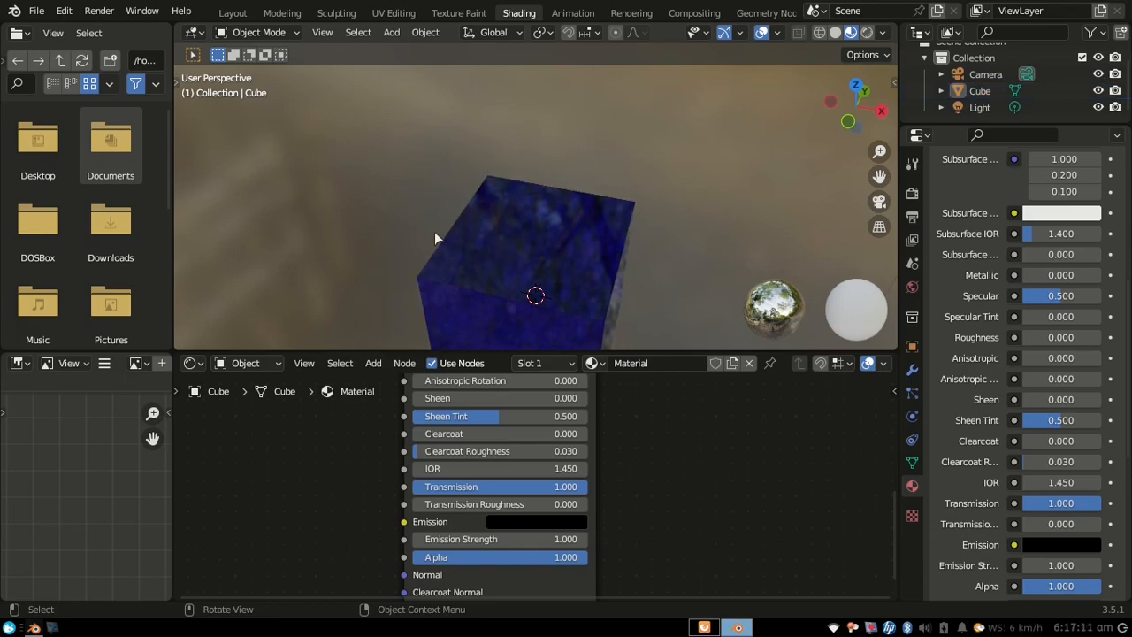
{"action": "scroll", "coordinate": [447, 233], "scroll_direction": "down", "scroll_amount": 3}
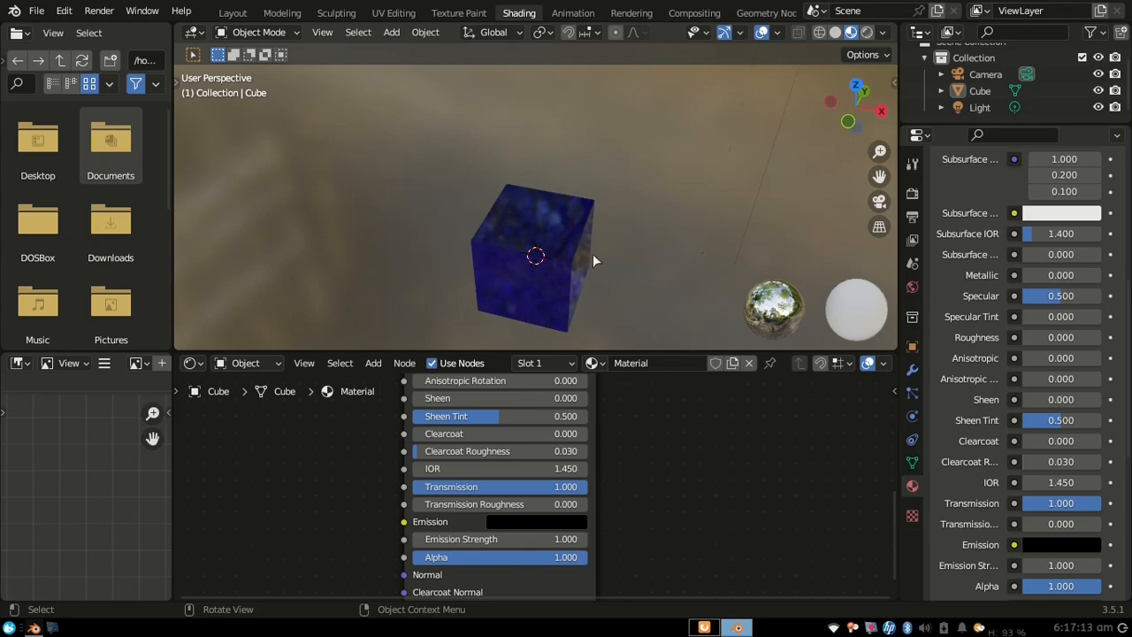
{"action": "middle_click_drag", "start_coordinate": [681, 215], "coordinate": [457, 197]}
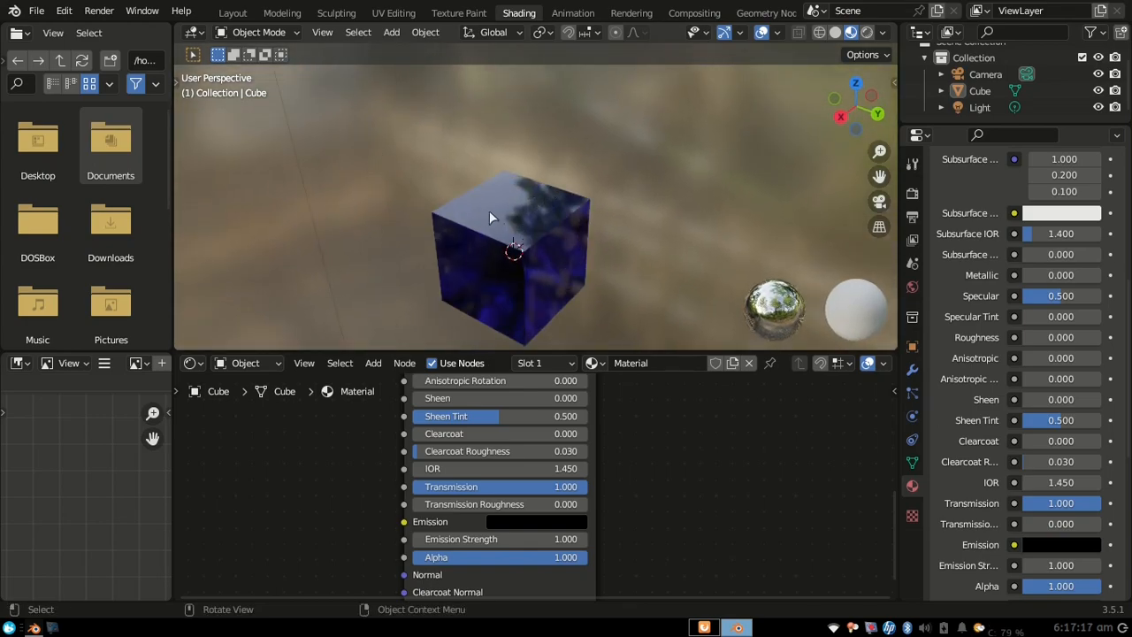
{"action": "scroll", "coordinate": [520, 232], "scroll_direction": "up", "scroll_amount": 1}
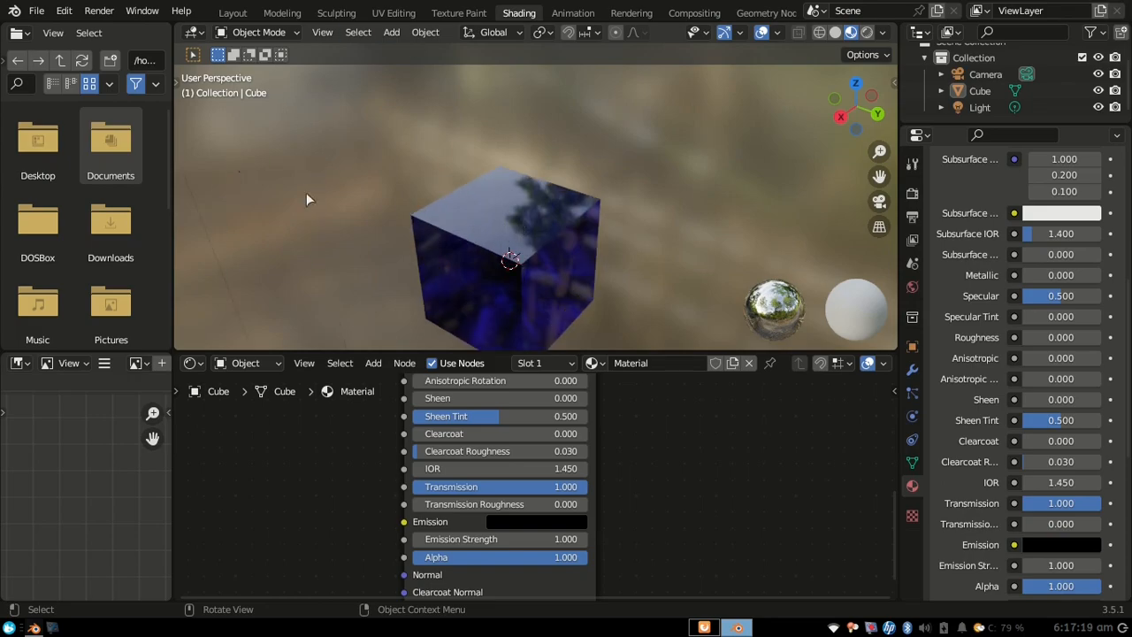
{"action": "left_click", "coordinate": [405, 199]}
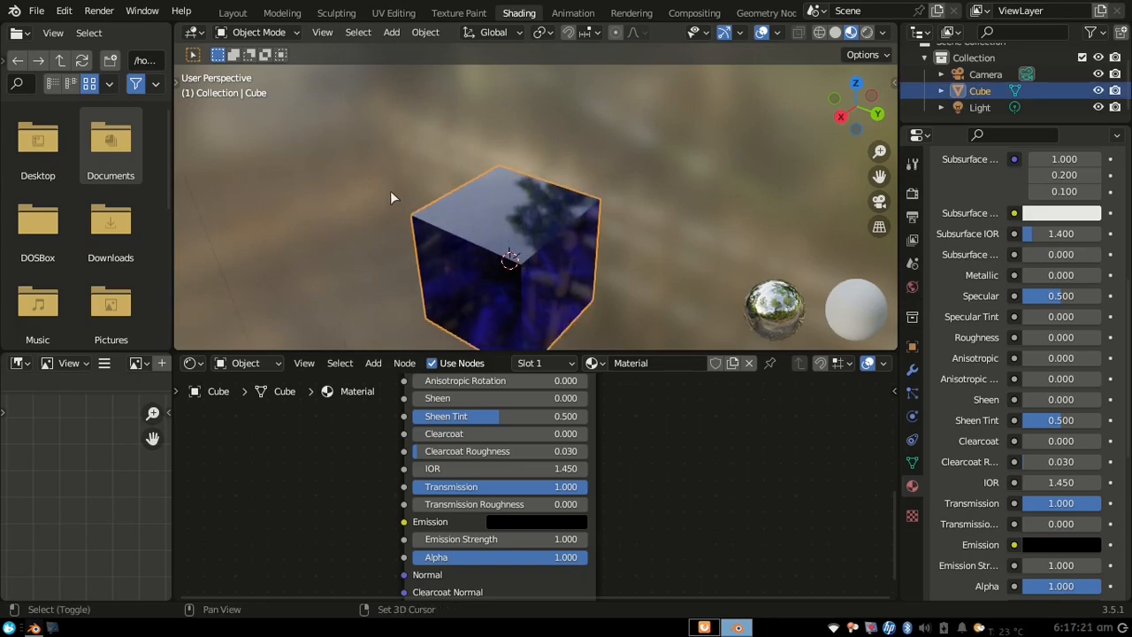
{"action": "key", "text": "shift+a"}
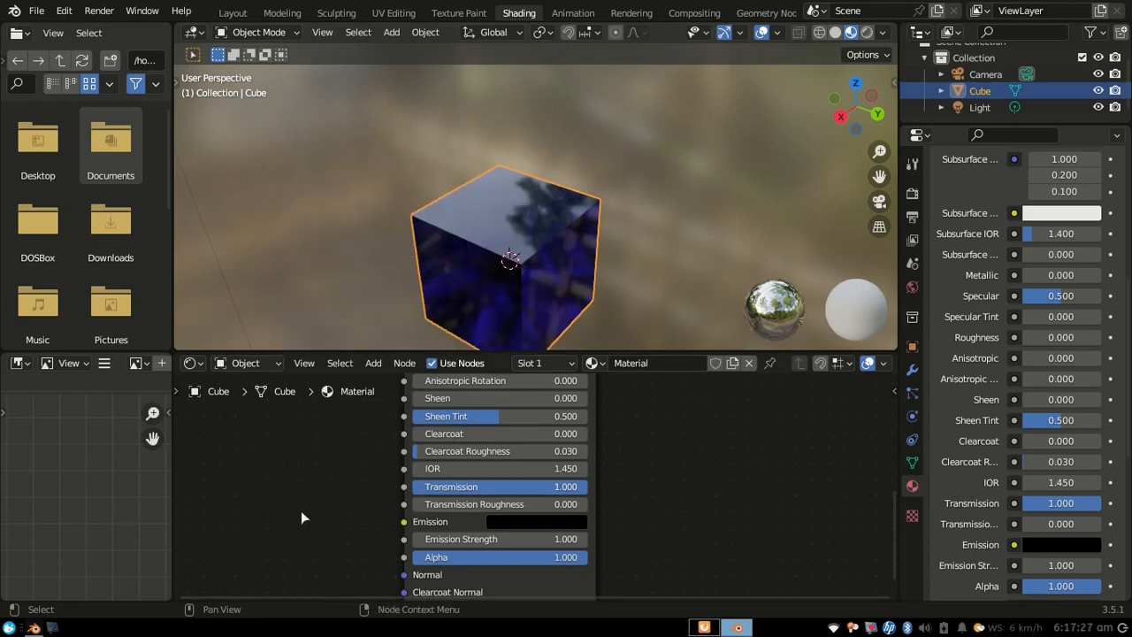
{"action": "key", "text": "shift+a"}
{"action": "mouse_move", "coordinate": [290, 448]}
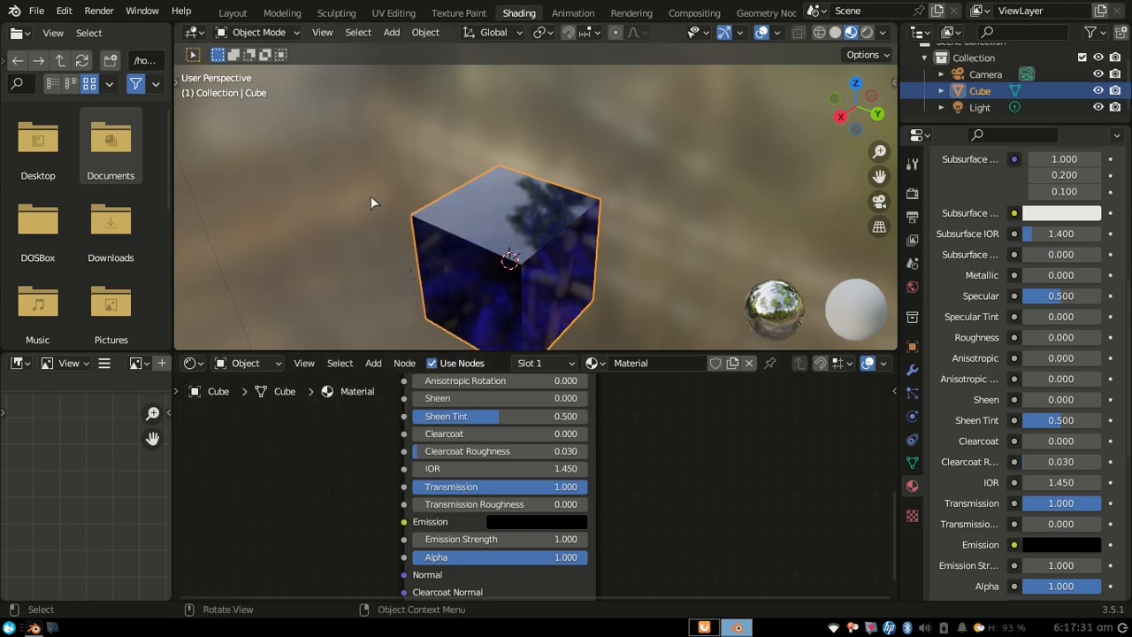
{"action": "left_click", "coordinate": [352, 171]}
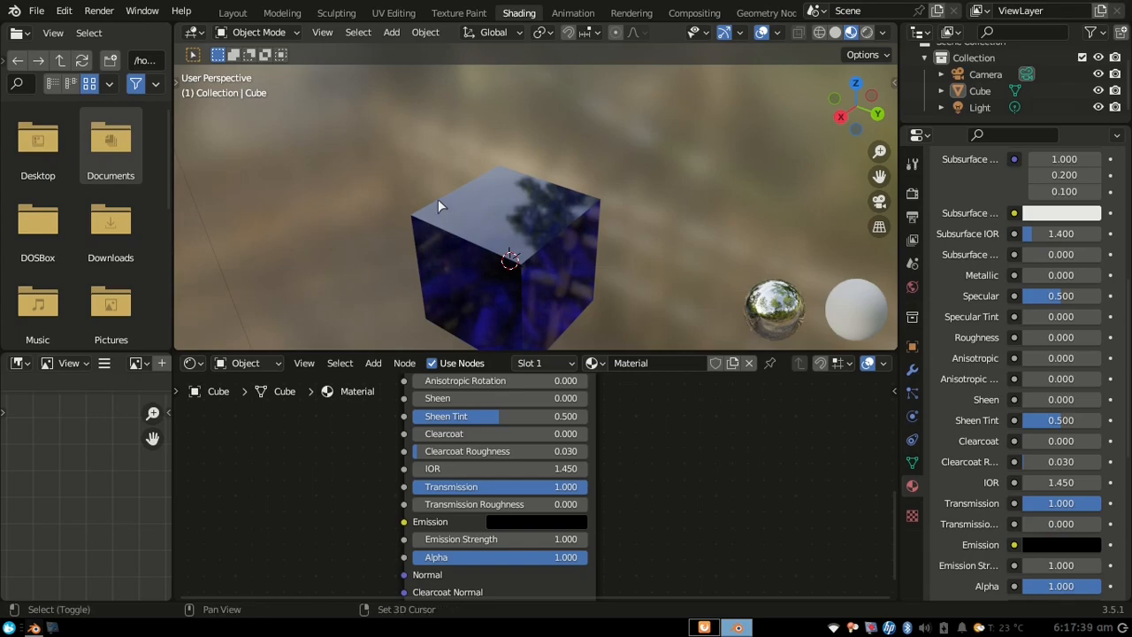
- Add a second cube mesh, move it beside the blue cube, and examine its reflection in the blue cube
{"action": "key", "text": "shift+a"}
{"action": "mouse_move", "coordinate": [438, 201]}
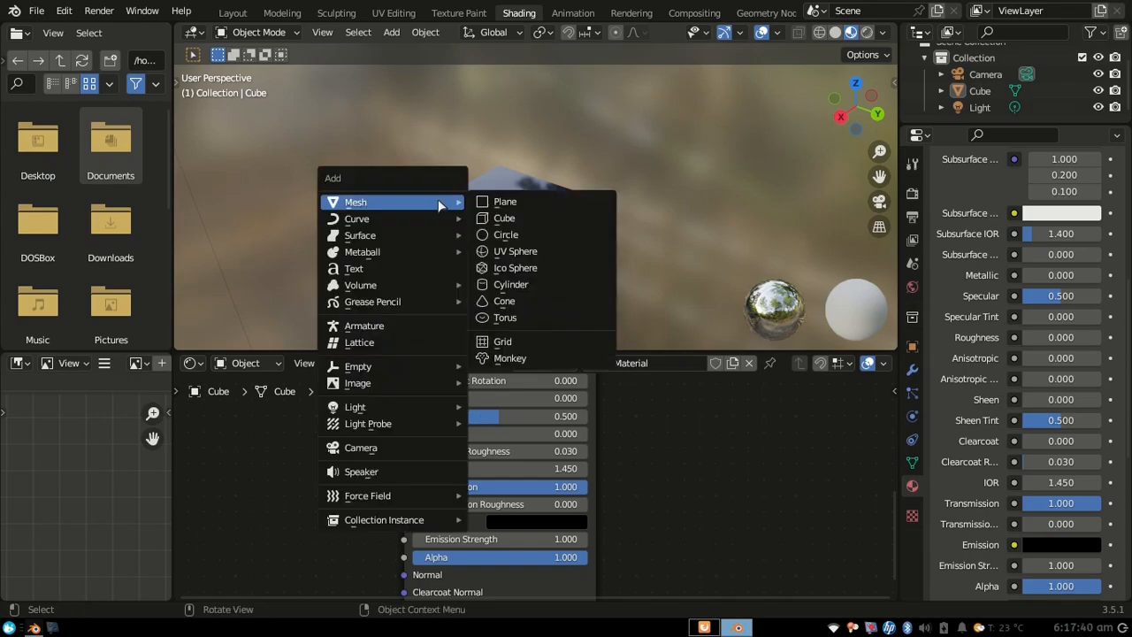
{"action": "left_click", "coordinate": [517, 218]}
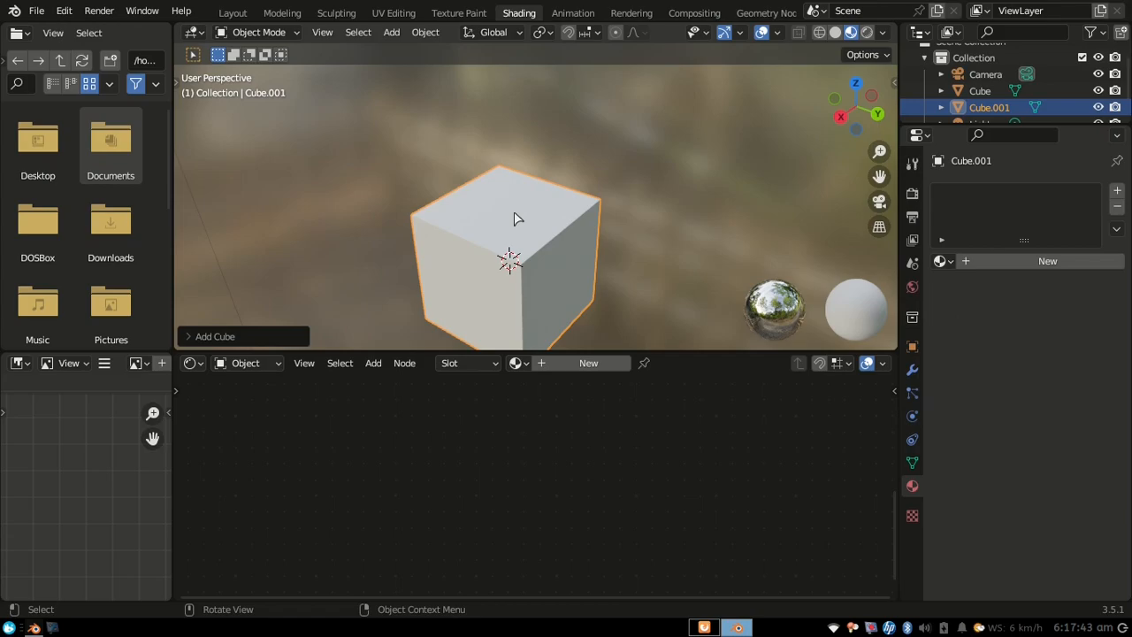
{"action": "key", "text": "g"}
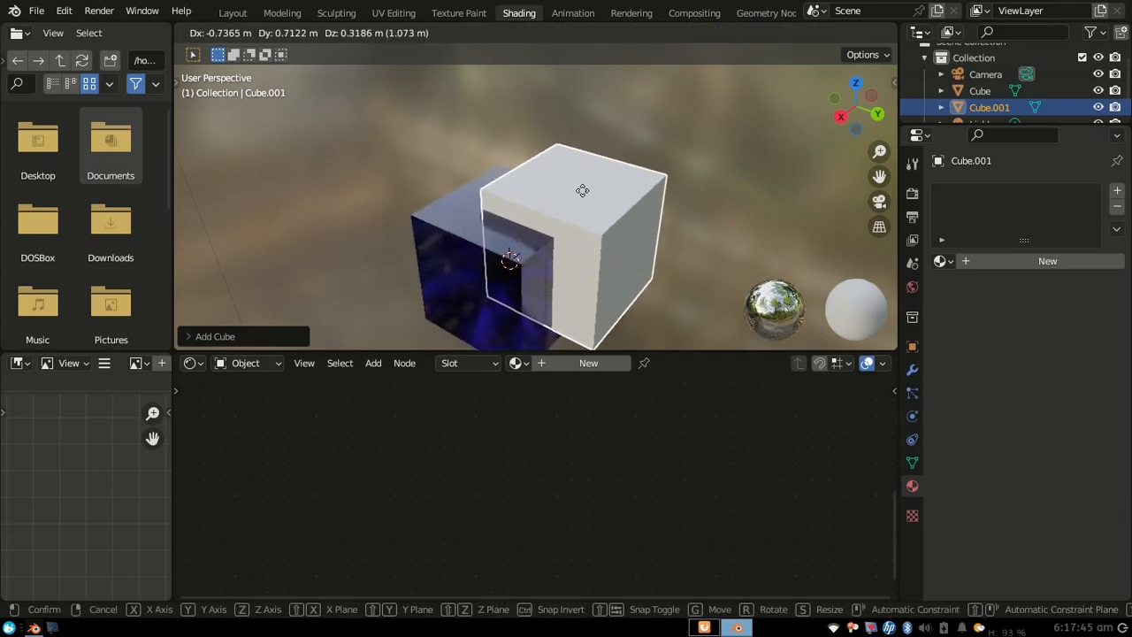
{"action": "left_click", "coordinate": [704, 206]}
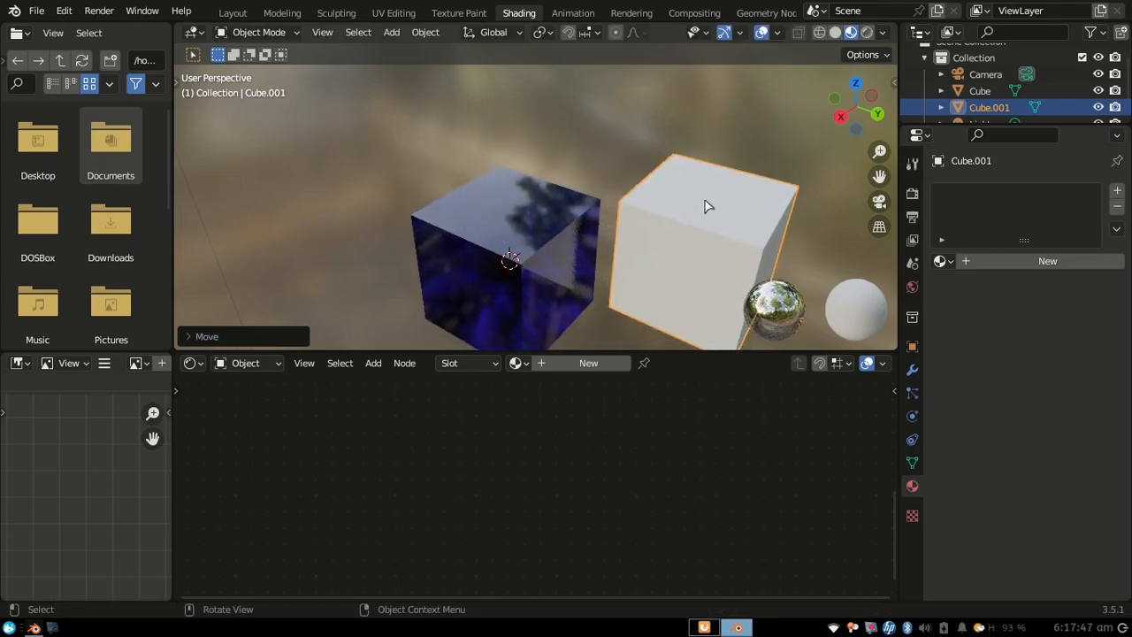
{"action": "middle_click_drag", "start_coordinate": [652, 285], "coordinate": [580, 282]}
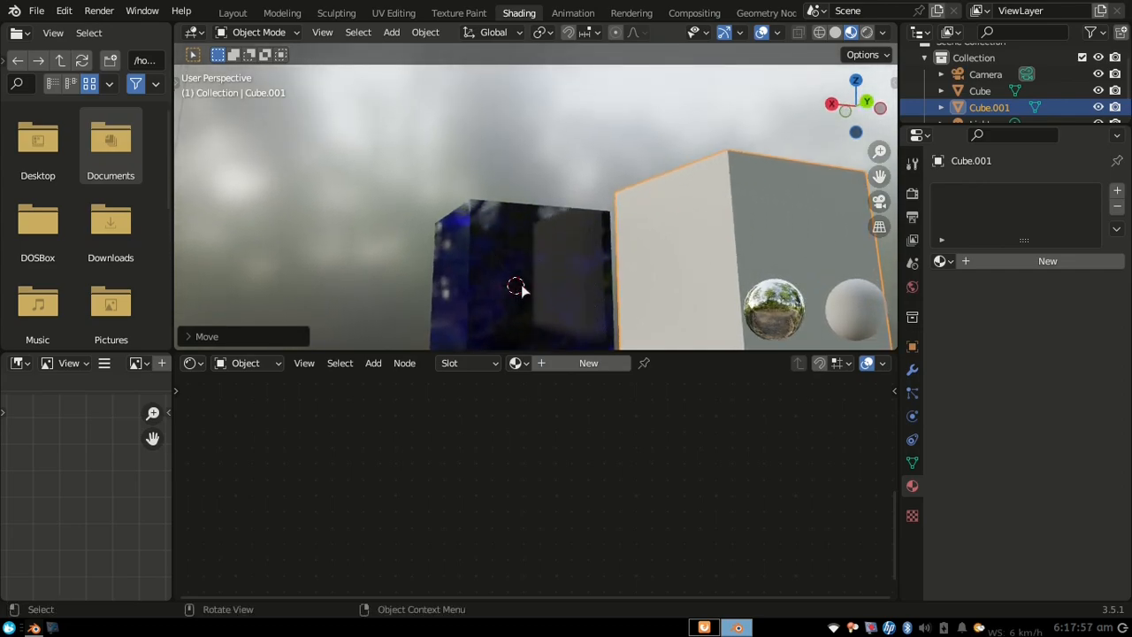
{"action": "middle_click_drag", "start_coordinate": [574, 277], "coordinate": [620, 44]}
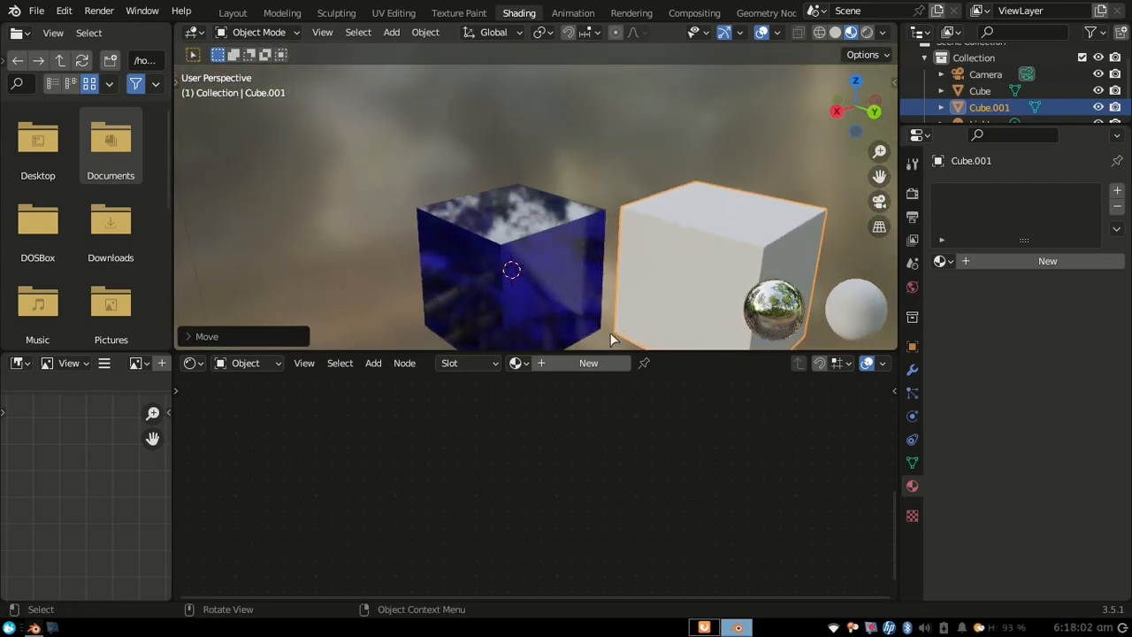
- Show the Screen Space Reflections settings in the render properties and view the two cubes from another side
{"action": "left_click", "coordinate": [914, 196]}
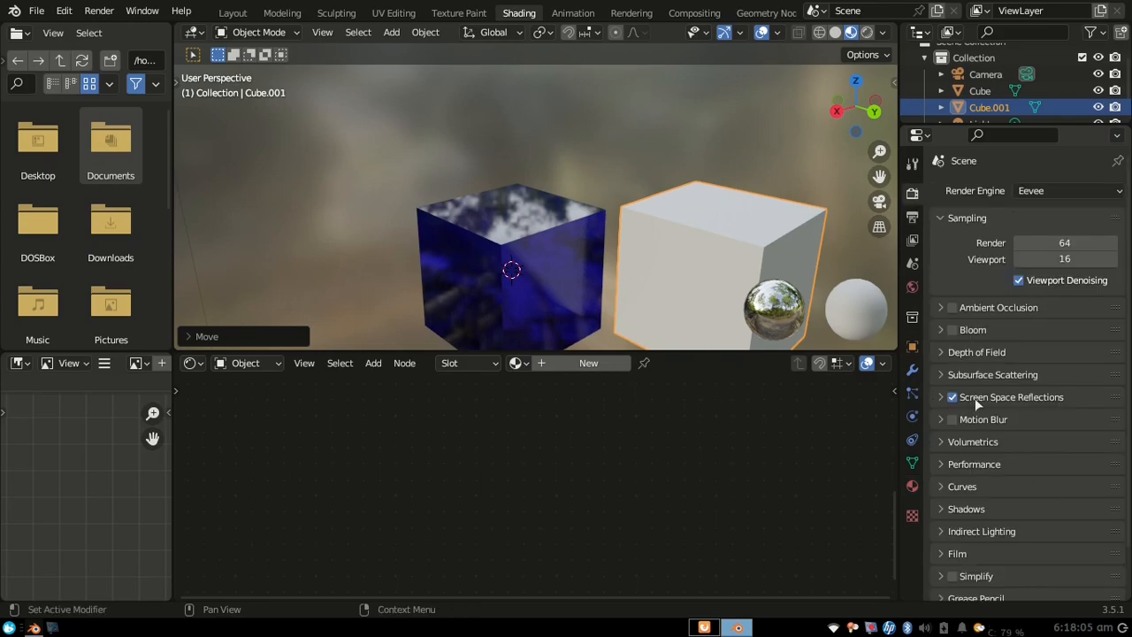
{"action": "left_click", "coordinate": [939, 397]}
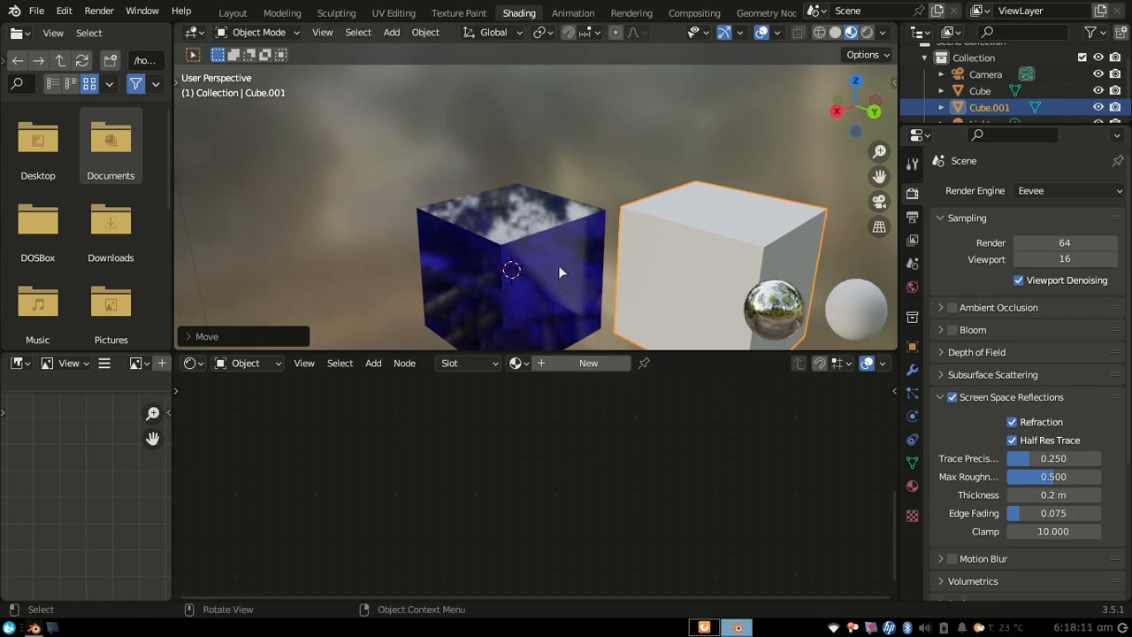
{"action": "middle_click_drag", "start_coordinate": [511, 270], "coordinate": [594, 246]}
- Select the blue cube and delete its top face in face select mode in the Modeling workspace
{"action": "left_click", "coordinate": [509, 227]}
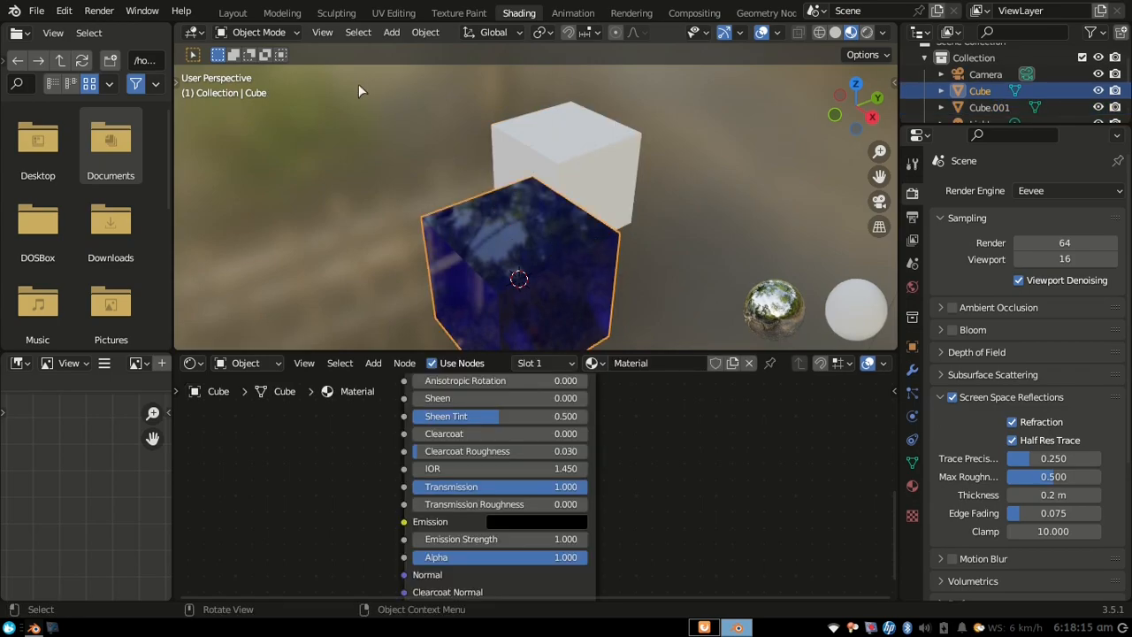
{"action": "left_click", "coordinate": [426, 33]}
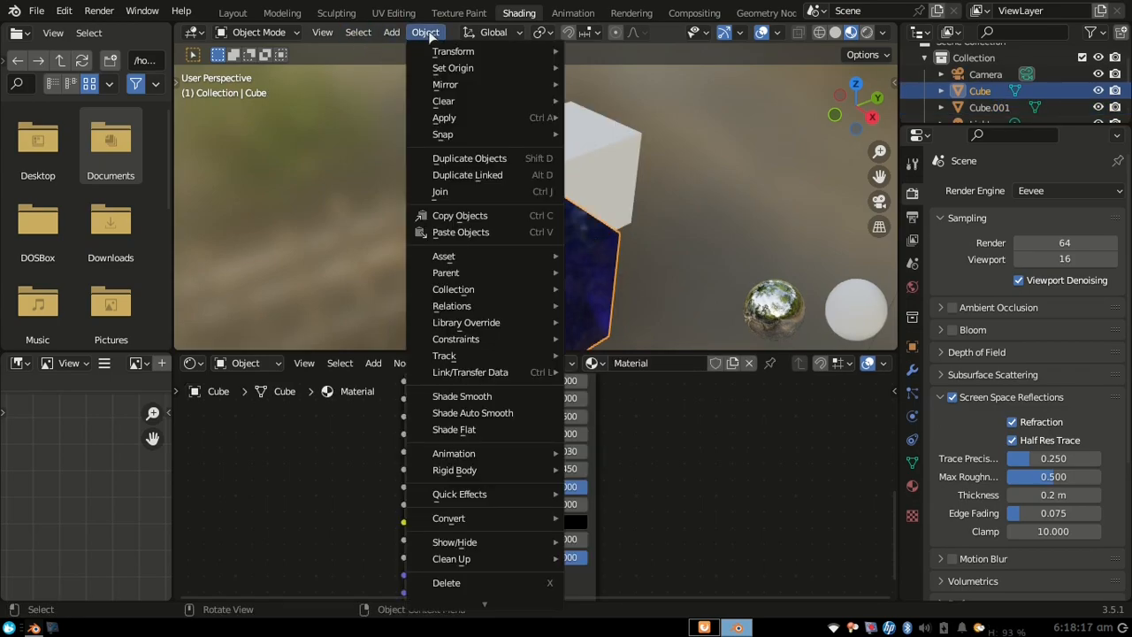
{"action": "left_click", "coordinate": [429, 33]}
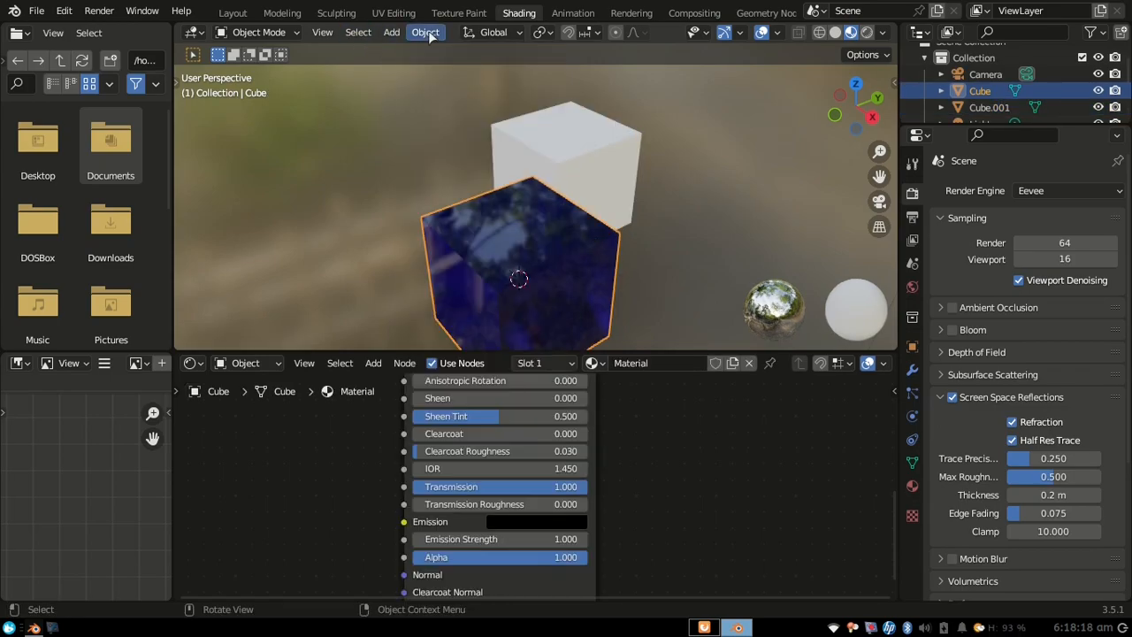
{"action": "left_click", "coordinate": [283, 14]}
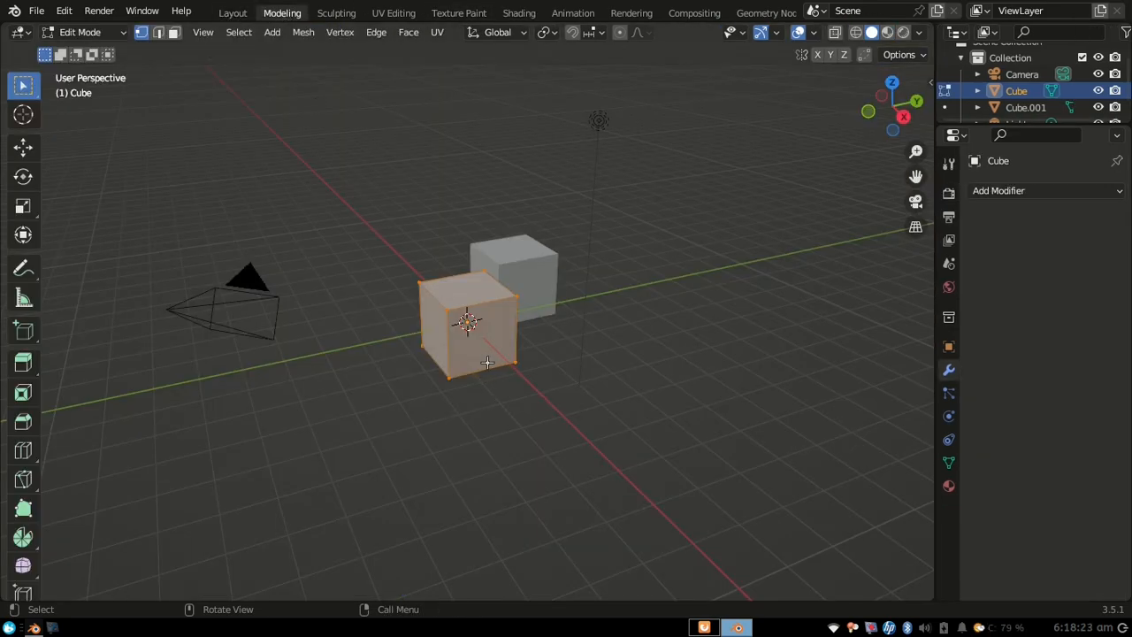
{"action": "middle_click_drag", "start_coordinate": [473, 347], "coordinate": [675, 313]}
{"action": "scroll", "coordinate": [500, 324], "scroll_direction": "up", "scroll_amount": 4}
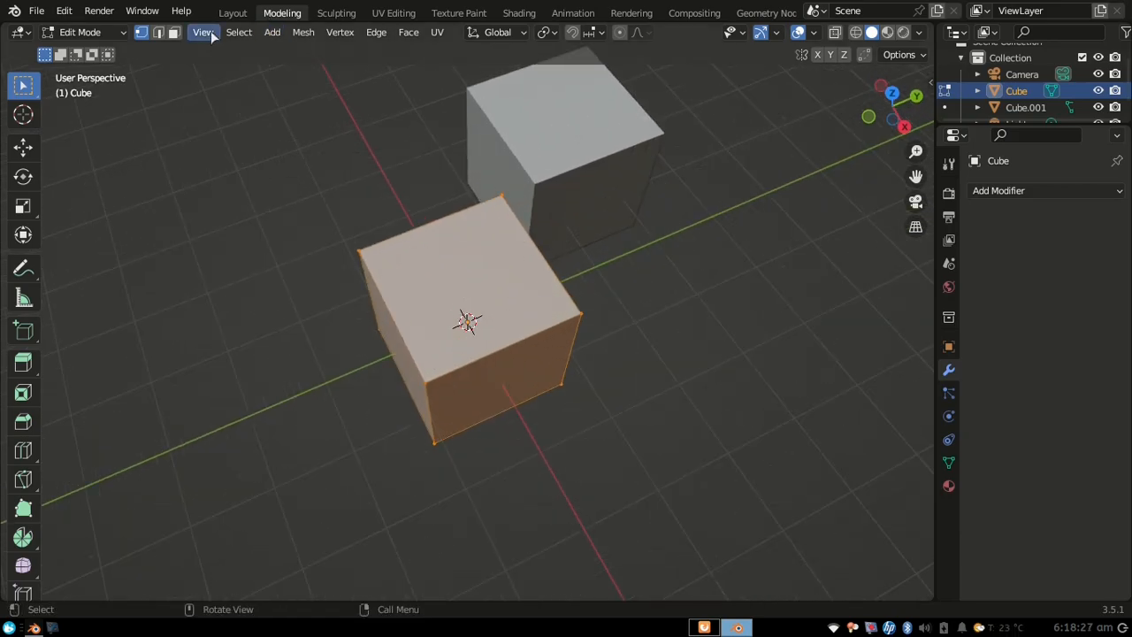
{"action": "left_click", "coordinate": [175, 33]}
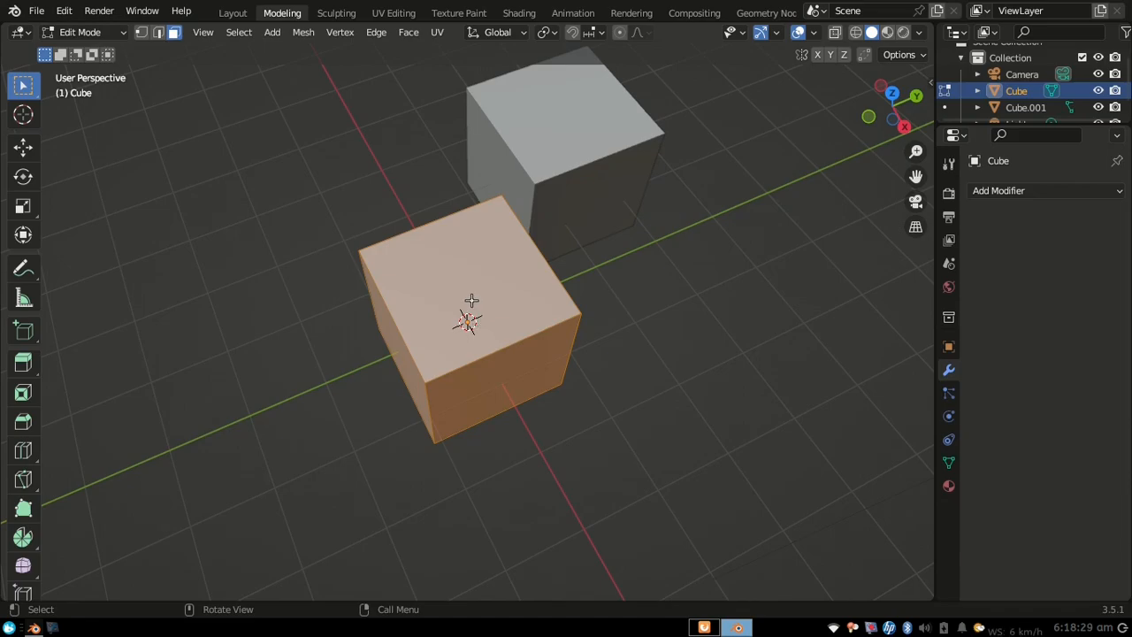
{"action": "left_click", "coordinate": [473, 297]}
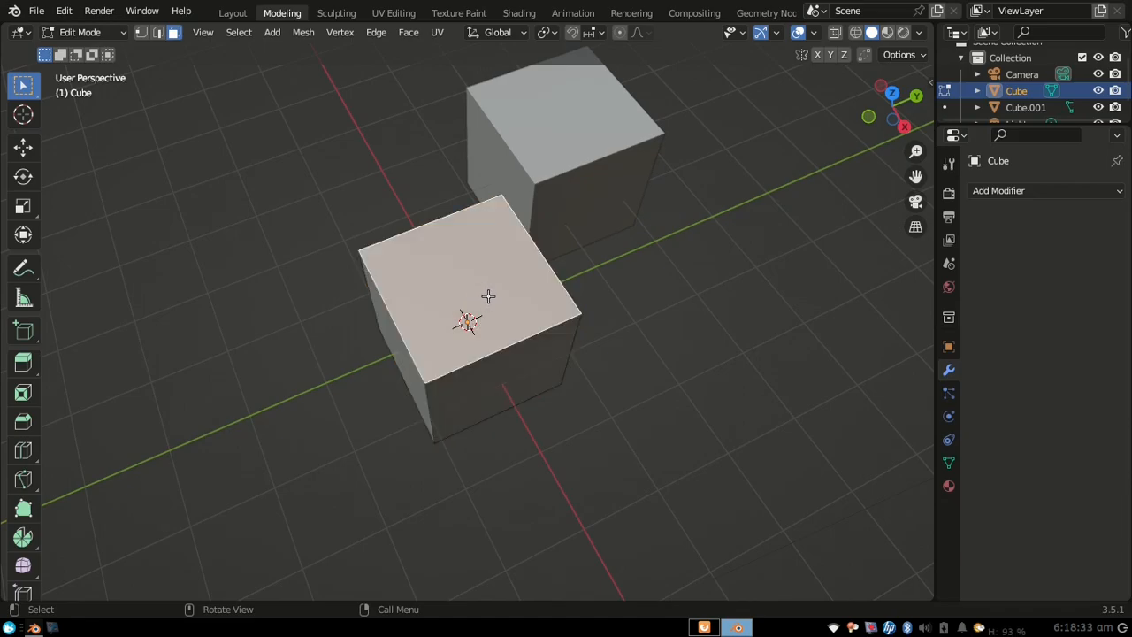
{"action": "key", "text": "x"}
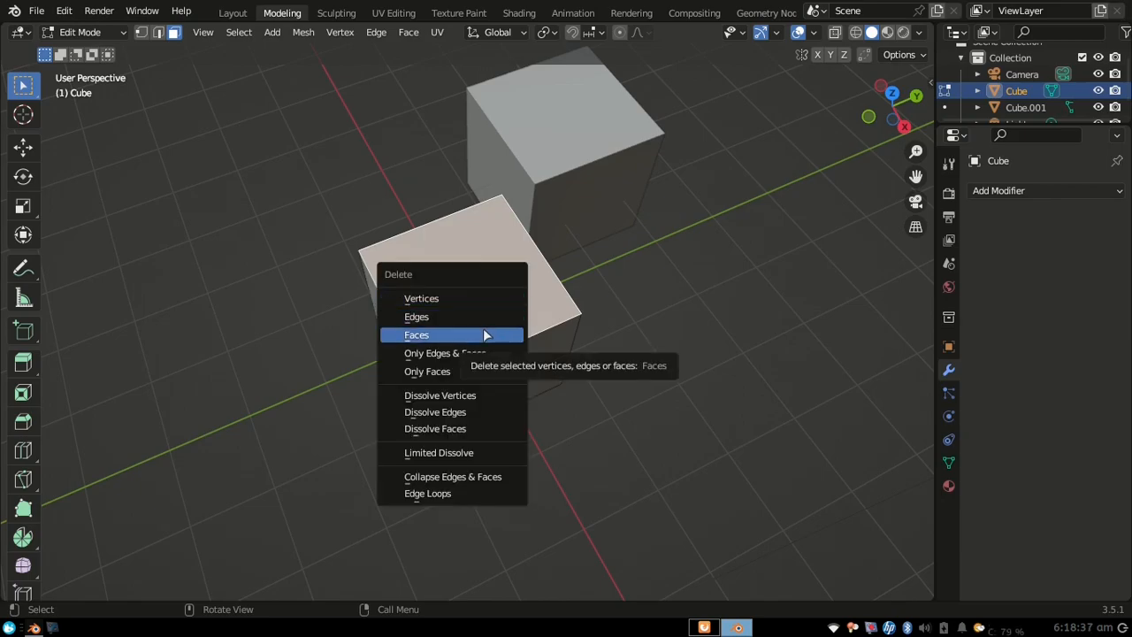
{"action": "left_click", "coordinate": [484, 332]}
{"action": "middle_click_drag", "start_coordinate": [490, 304], "coordinate": [515, 262]}
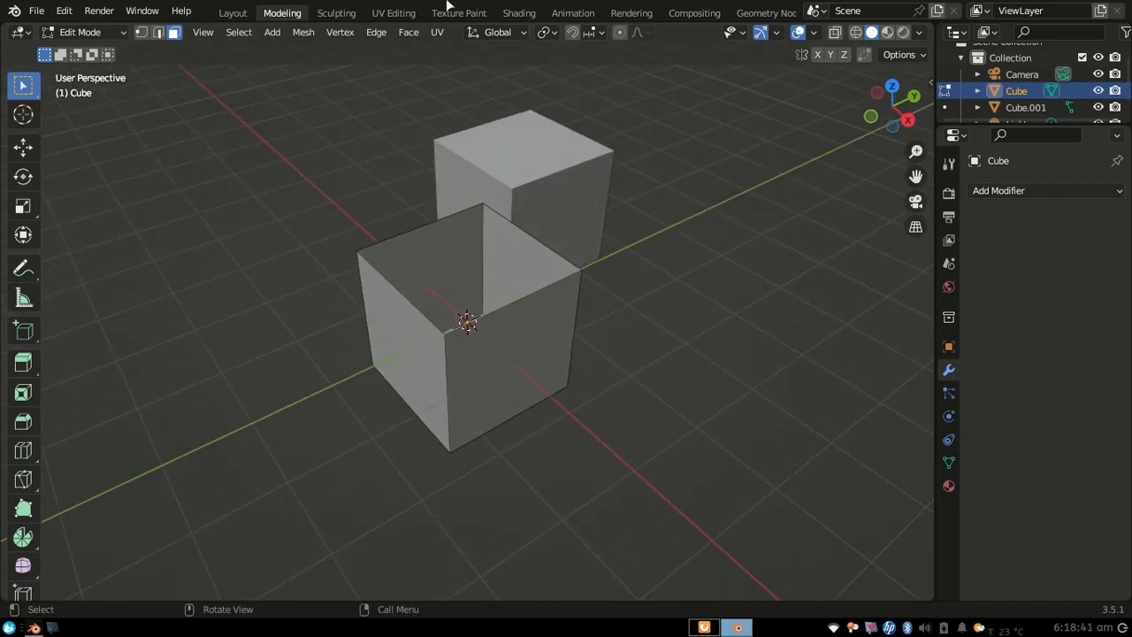
- Return to the Shading workspace and examine the inside of the open blue cube up close and from the side
{"action": "left_click", "coordinate": [520, 13]}
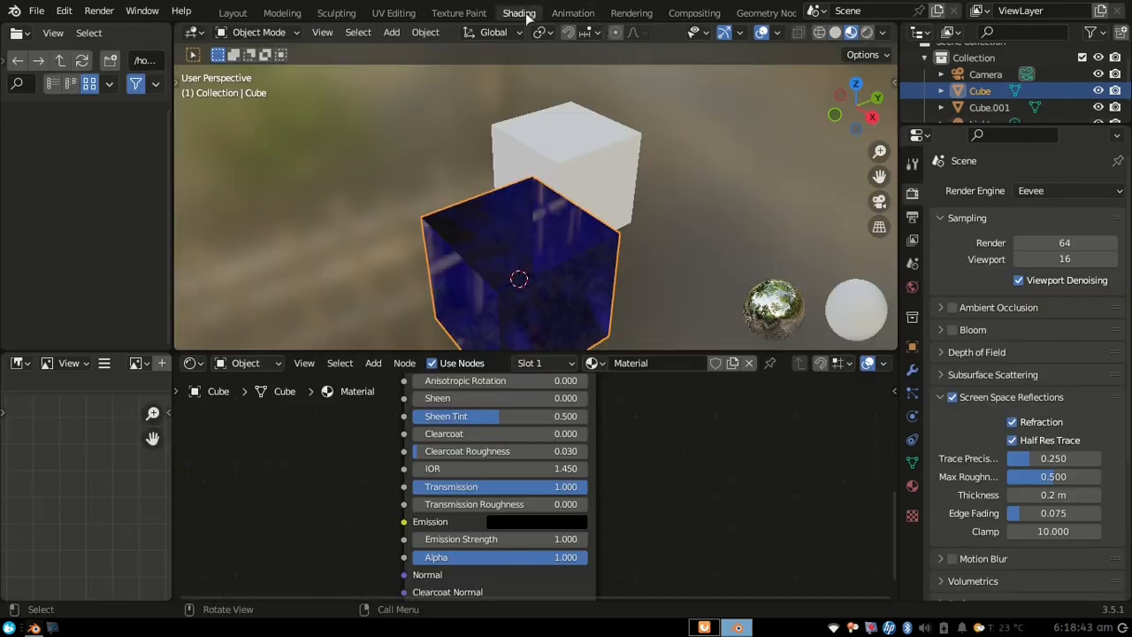
{"action": "scroll", "coordinate": [560, 277], "scroll_direction": "up", "scroll_amount": 4}
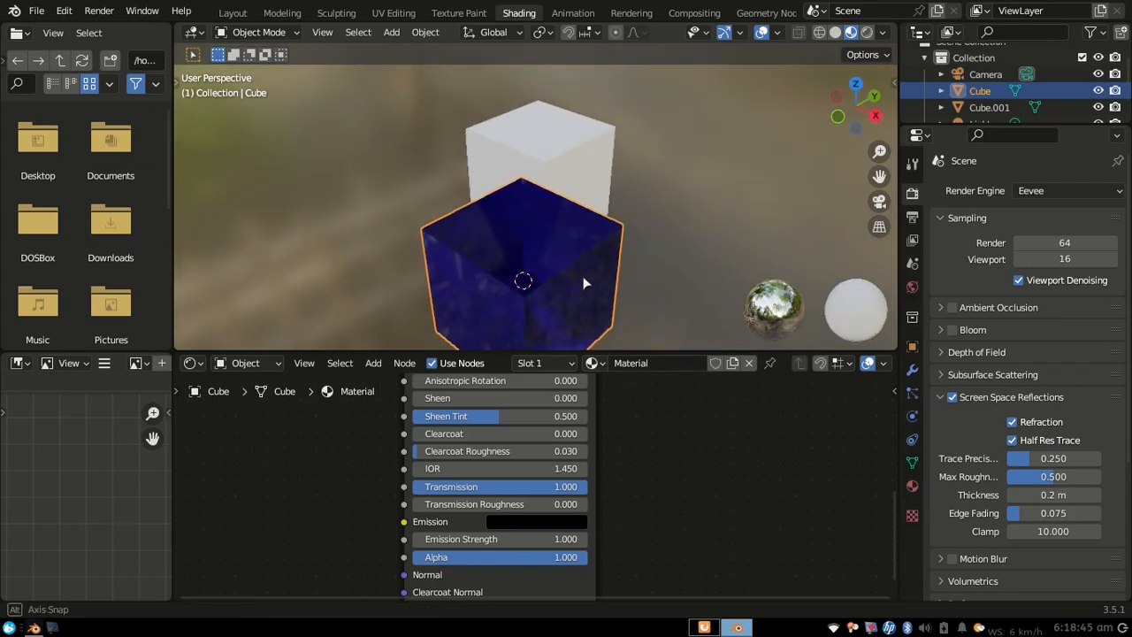
{"action": "scroll", "coordinate": [565, 282], "scroll_direction": "up", "scroll_amount": 2}
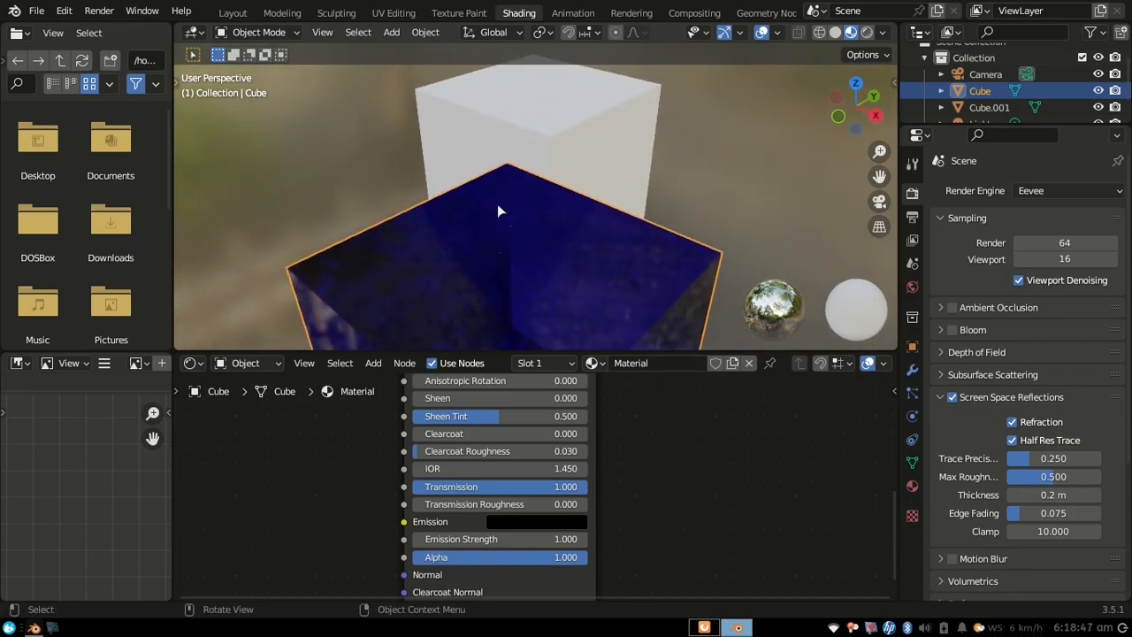
{"action": "middle_click_drag", "start_coordinate": [568, 295], "coordinate": [541, 295]}
{"action": "scroll", "coordinate": [574, 292], "scroll_direction": "down", "scroll_amount": 2}
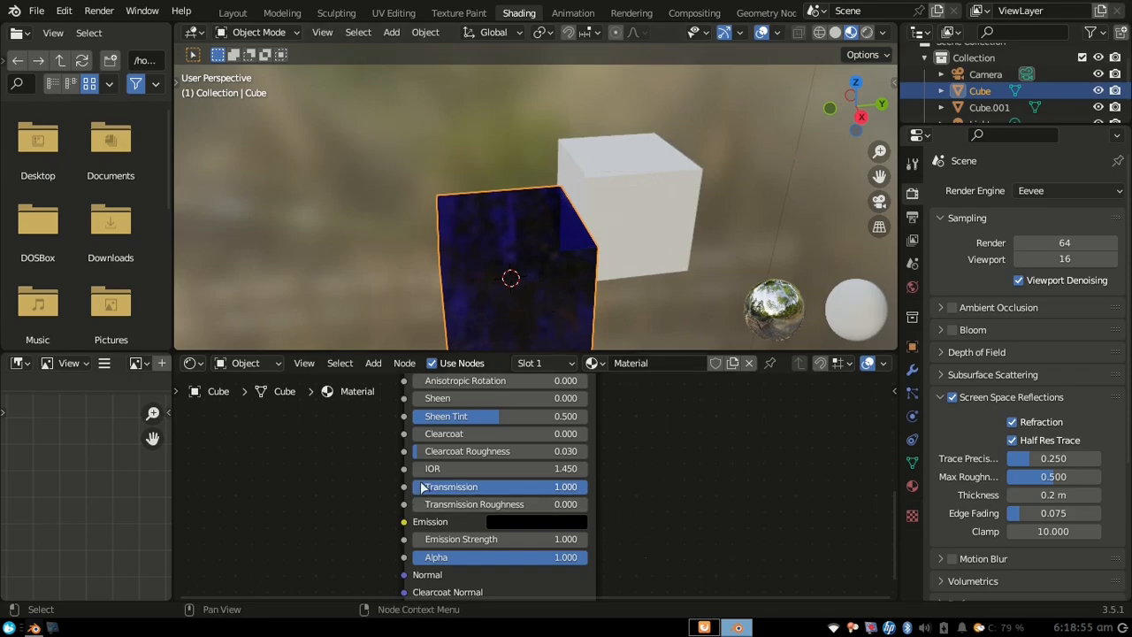
- Try a Transmission of 0.000 on the blue cube's material, compare the look inside the cube, and restore Transmission to 1.000
{"action": "mouse_move", "coordinate": [427, 492]}
{"action": "left_mouse_down"}
{"action": "mouse_move", "coordinate": [332, 492]}
{"action": "mouse_move", "coordinate": [428, 492]}
{"action": "left_mouse_up"}
{"action": "middle_click_drag", "start_coordinate": [537, 340], "coordinate": [567, 298]}
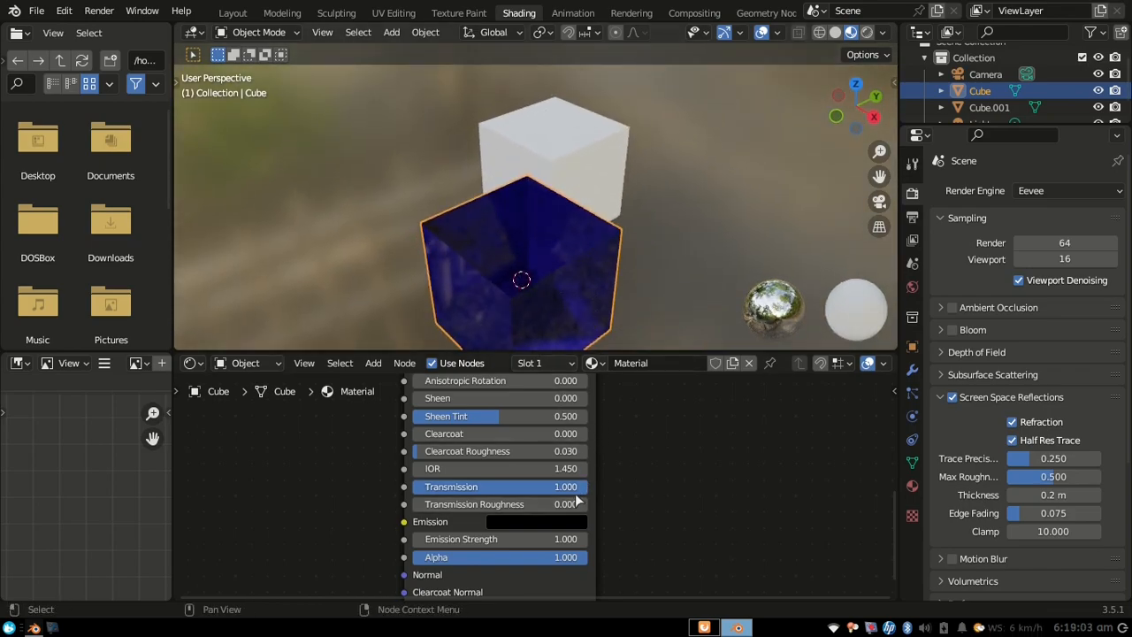
{"action": "left_click_drag", "start_coordinate": [499, 487], "coordinate": [318, 486]}
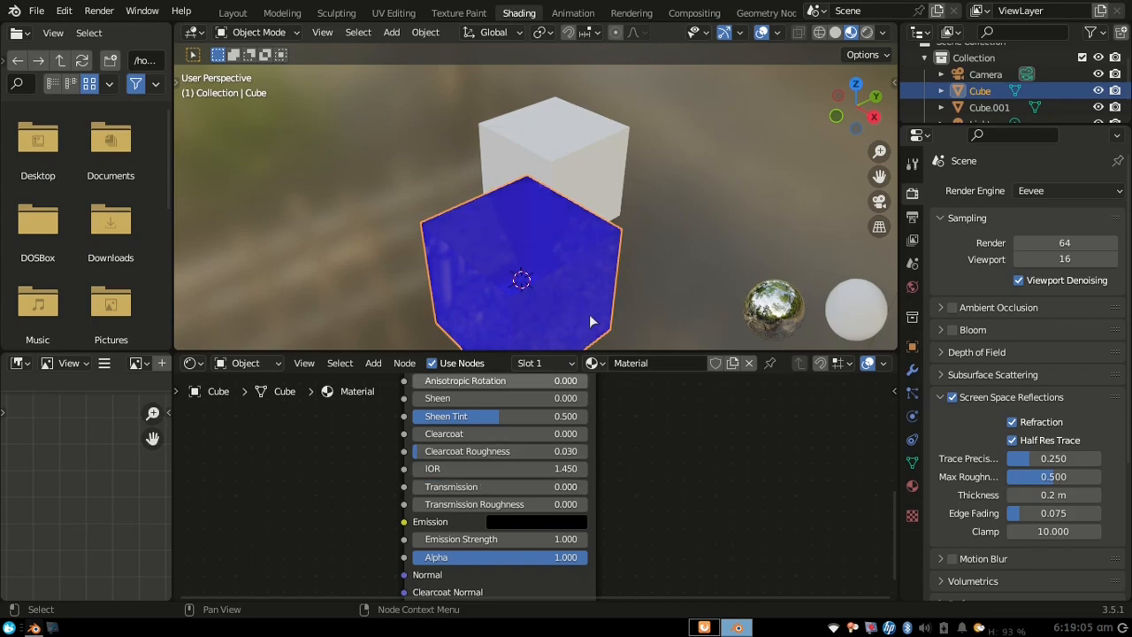
{"action": "middle_click_drag", "start_coordinate": [486, 229], "coordinate": [518, 221]}
{"action": "scroll", "coordinate": [531, 234], "scroll_direction": "down", "scroll_amount": 2}
{"action": "scroll", "coordinate": [548, 246], "scroll_direction": "up", "scroll_amount": 5}
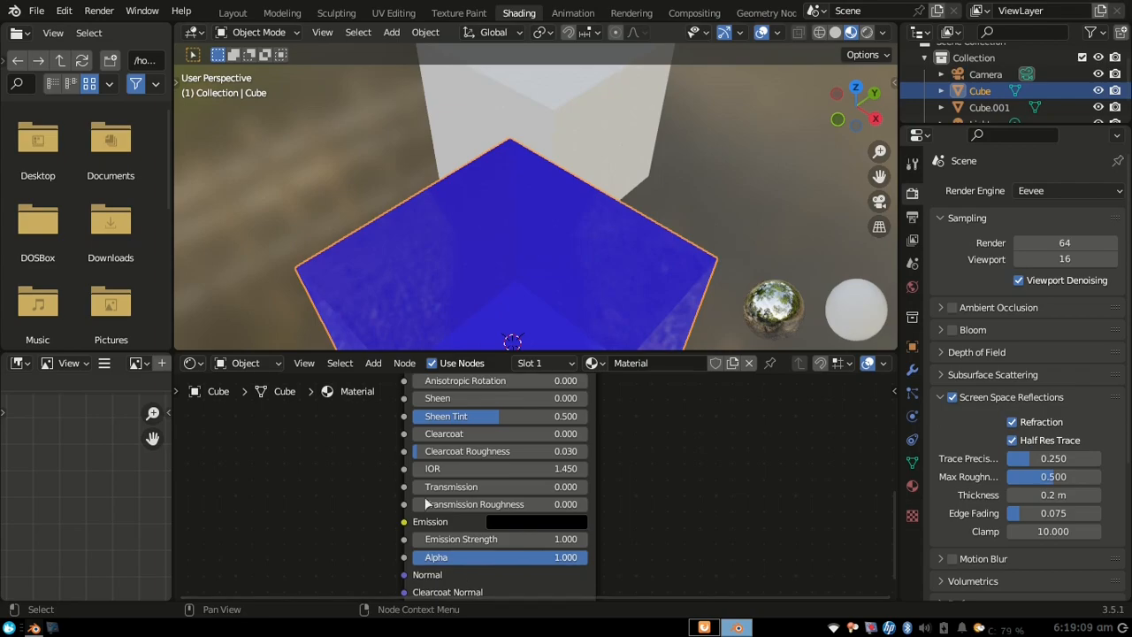
{"action": "left_click_drag", "start_coordinate": [423, 489], "coordinate": [572, 486]}
{"action": "middle_click_drag", "start_coordinate": [585, 314], "coordinate": [591, 284]}
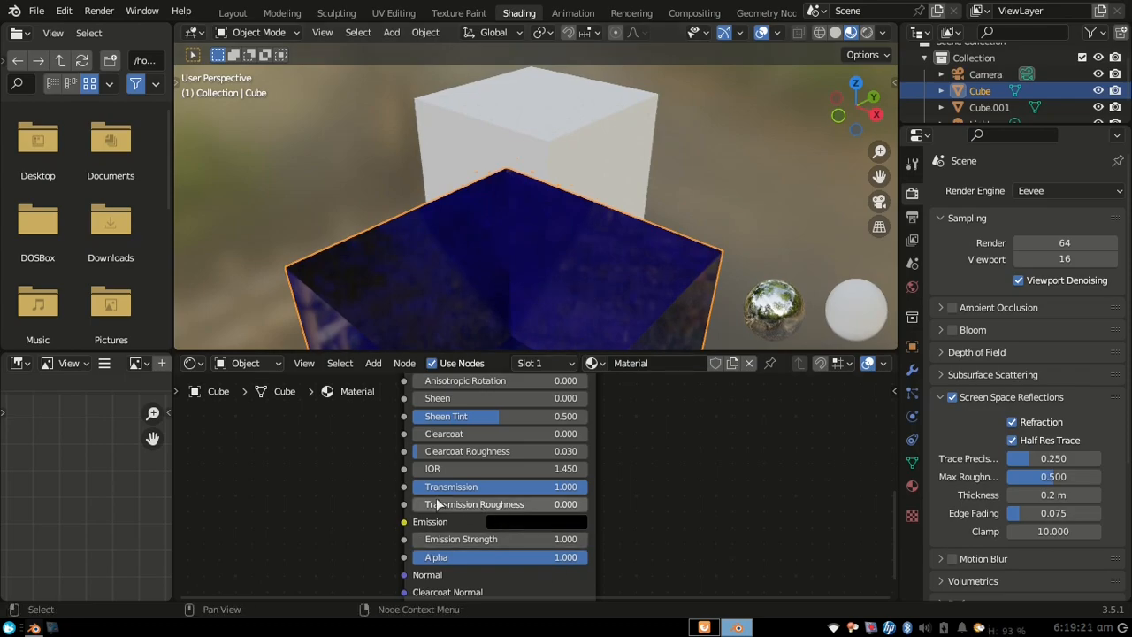
- Set the Transmission Roughness of the blue cube's material to 0.341 and make the 3D viewport taller over the node editor
{"action": "left_click_drag", "start_coordinate": [436, 504], "coordinate": [471, 504]}
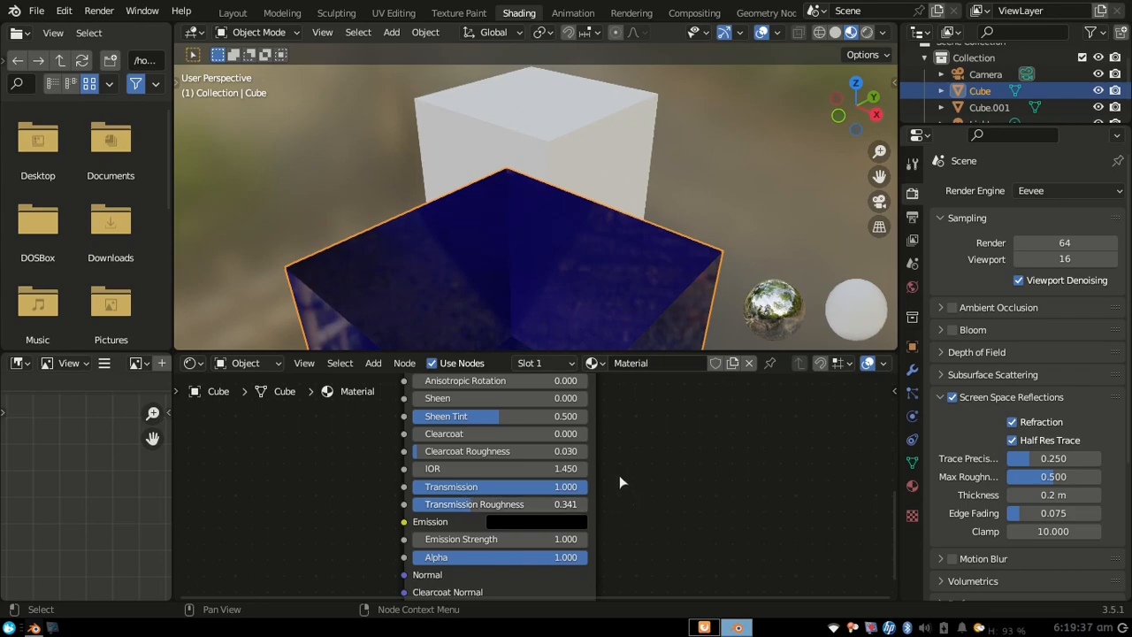
{"action": "scroll", "coordinate": [613, 458], "scroll_direction": "down", "scroll_amount": 3}
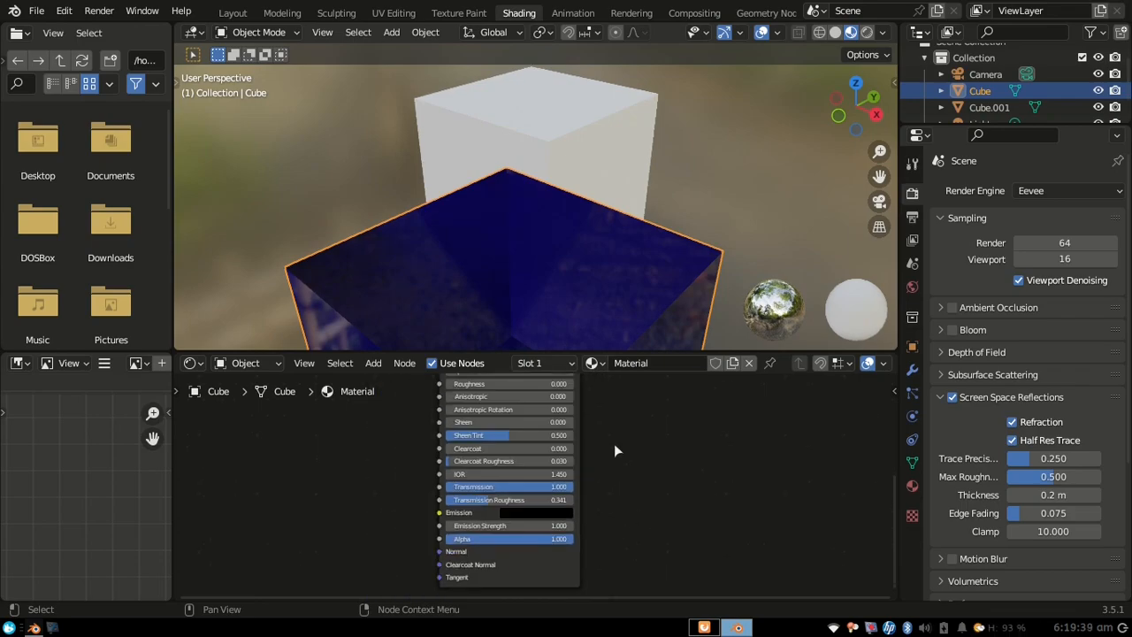
{"action": "middle_click_drag", "start_coordinate": [656, 430], "coordinate": [668, 599]}
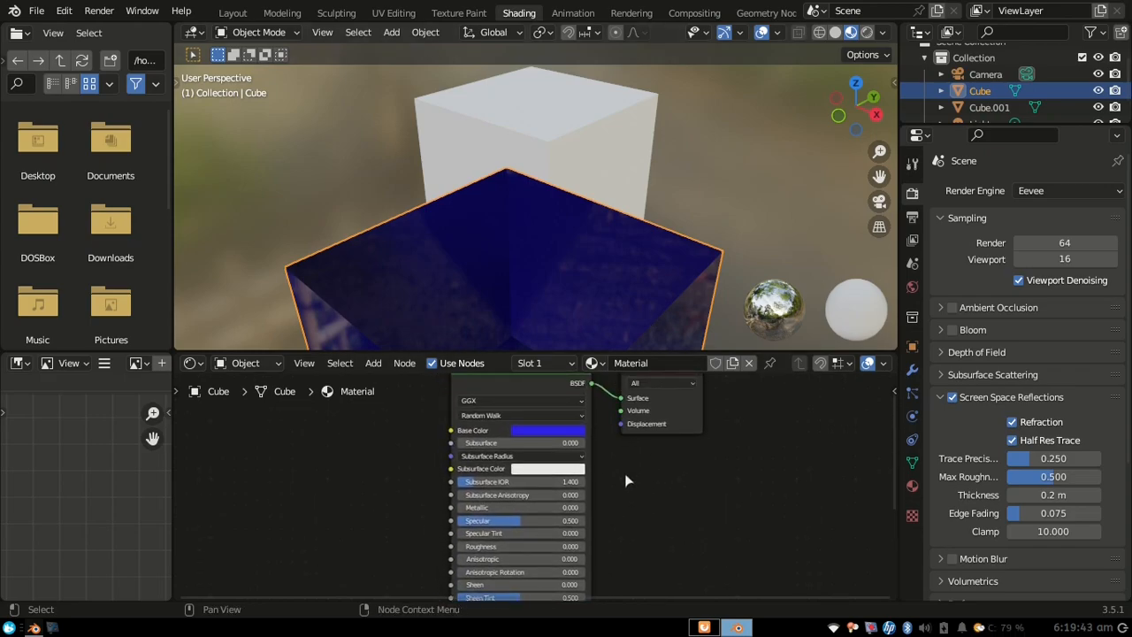
{"action": "scroll", "coordinate": [619, 495], "scroll_direction": "up", "scroll_amount": 2}
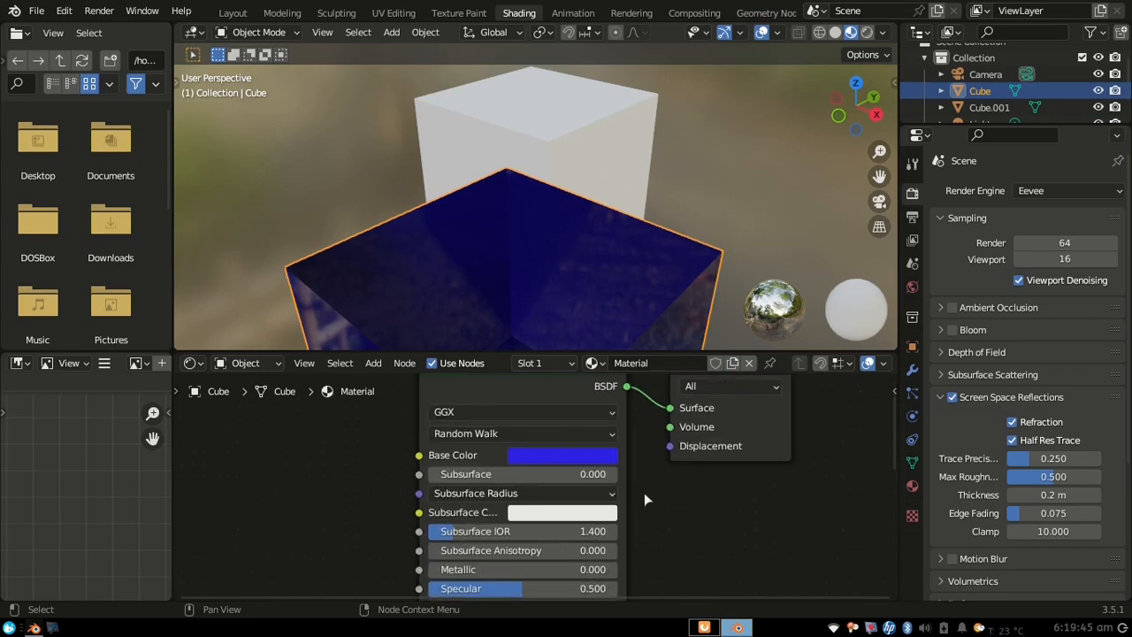
{"action": "scroll", "coordinate": [659, 493], "scroll_direction": "down", "scroll_amount": 1}
{"action": "left_click_drag", "start_coordinate": [718, 350], "coordinate": [731, 523]}
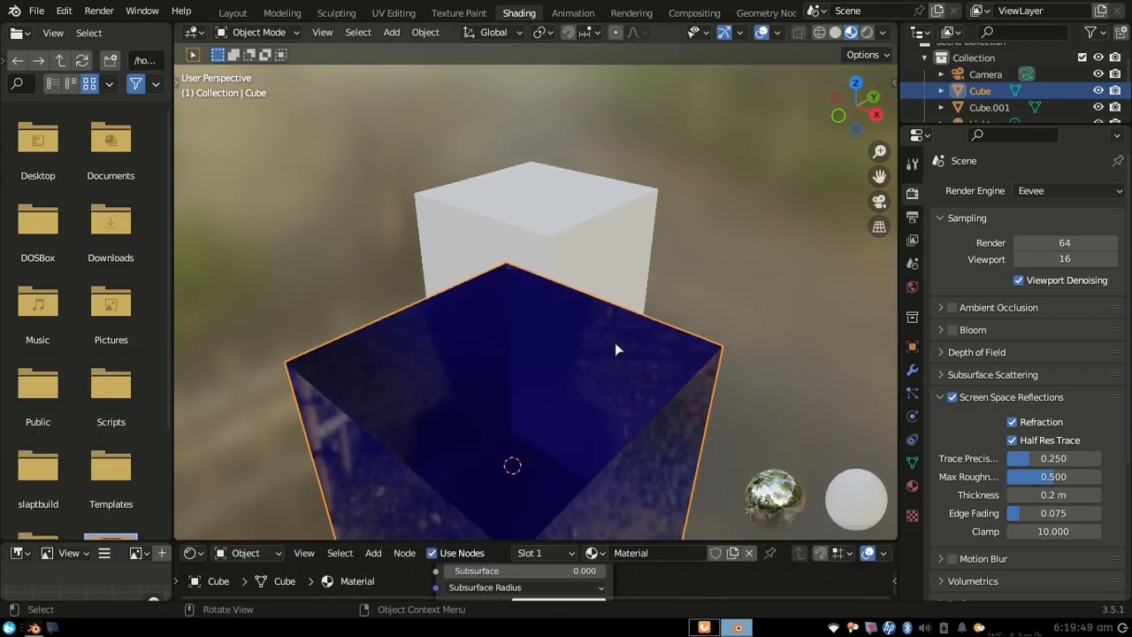